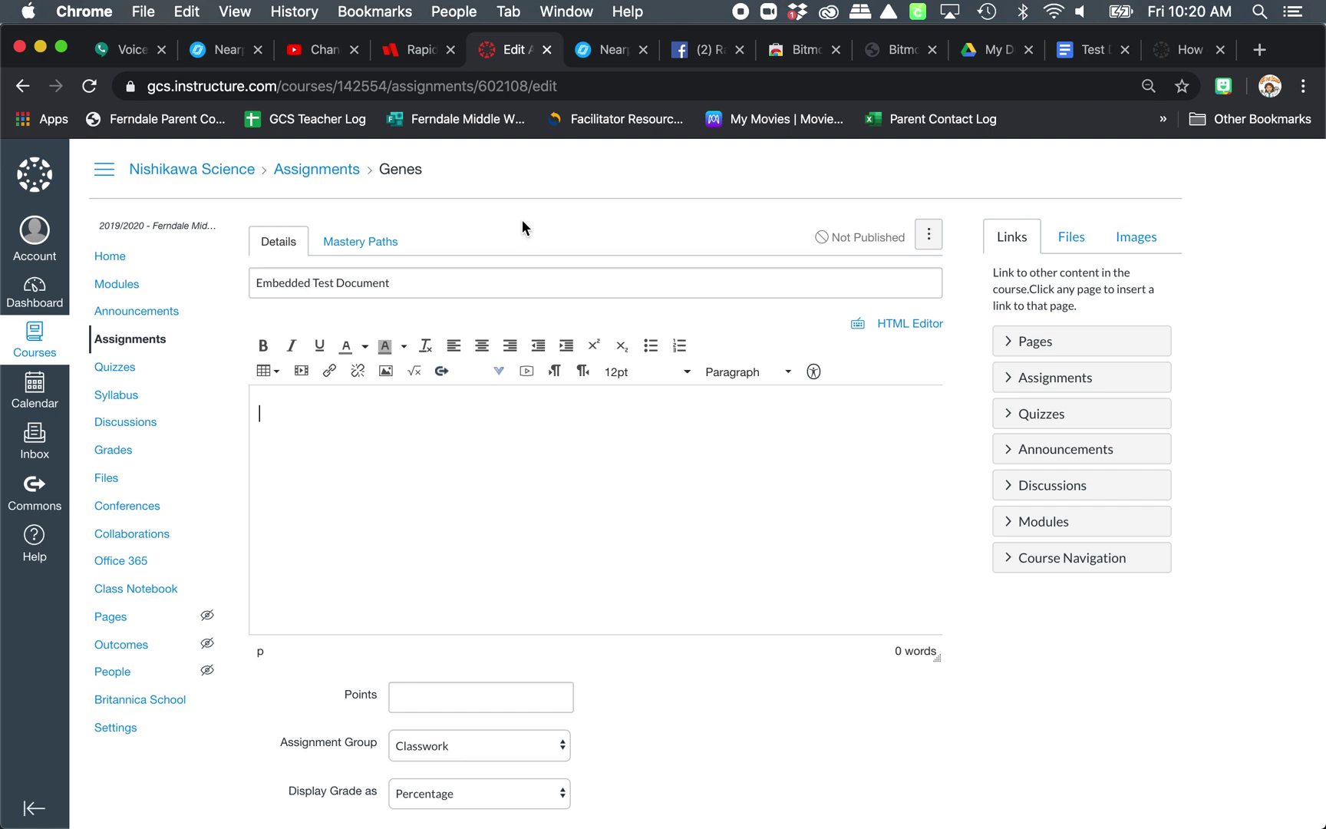
Paste a 100%-wide, 600-high iframe embed code into the description's raw HTML.
click(922, 476)
click(904, 330)
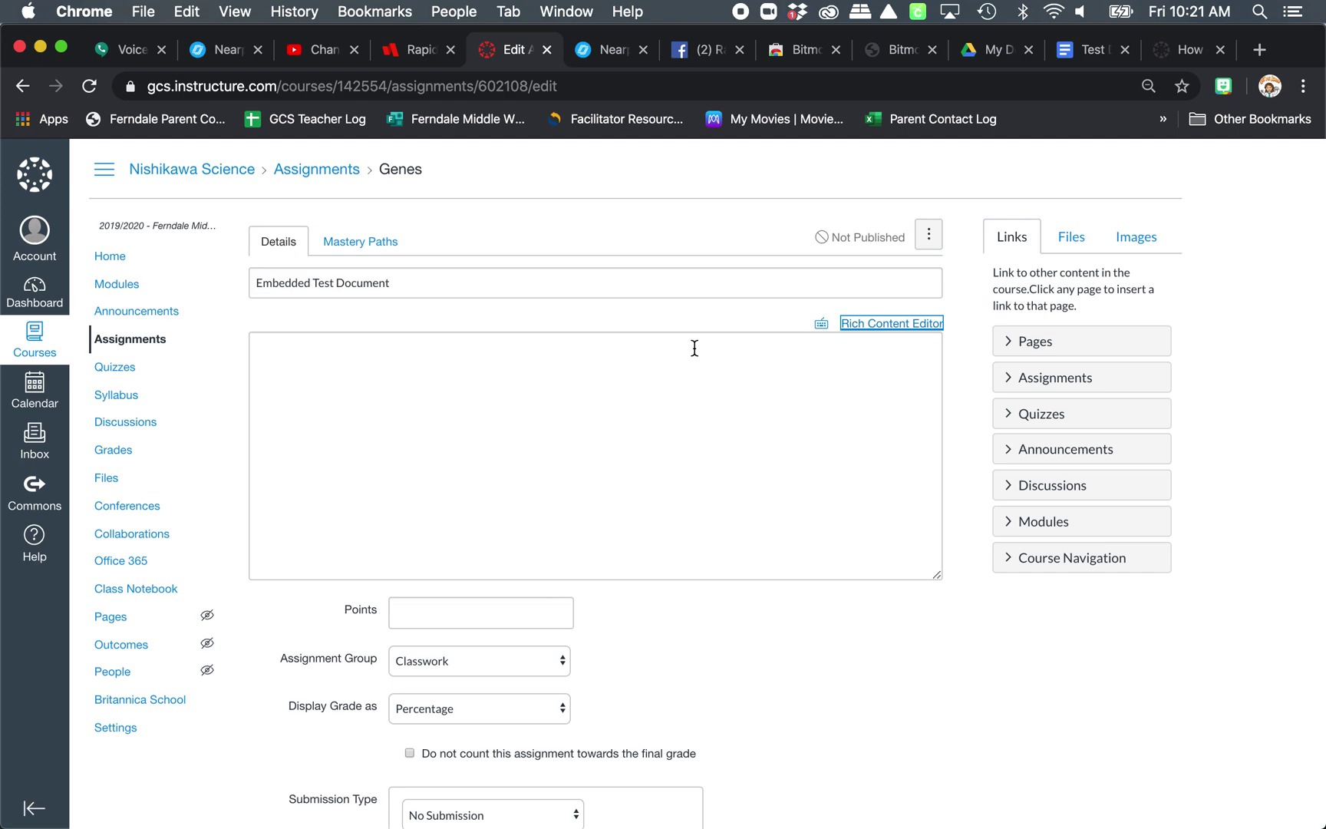
click(637, 389)
text(<p><iframe width="100%" height="600" src="https://yourgoogledocshareaddress/preview?pli=1" /></iframe></p>)
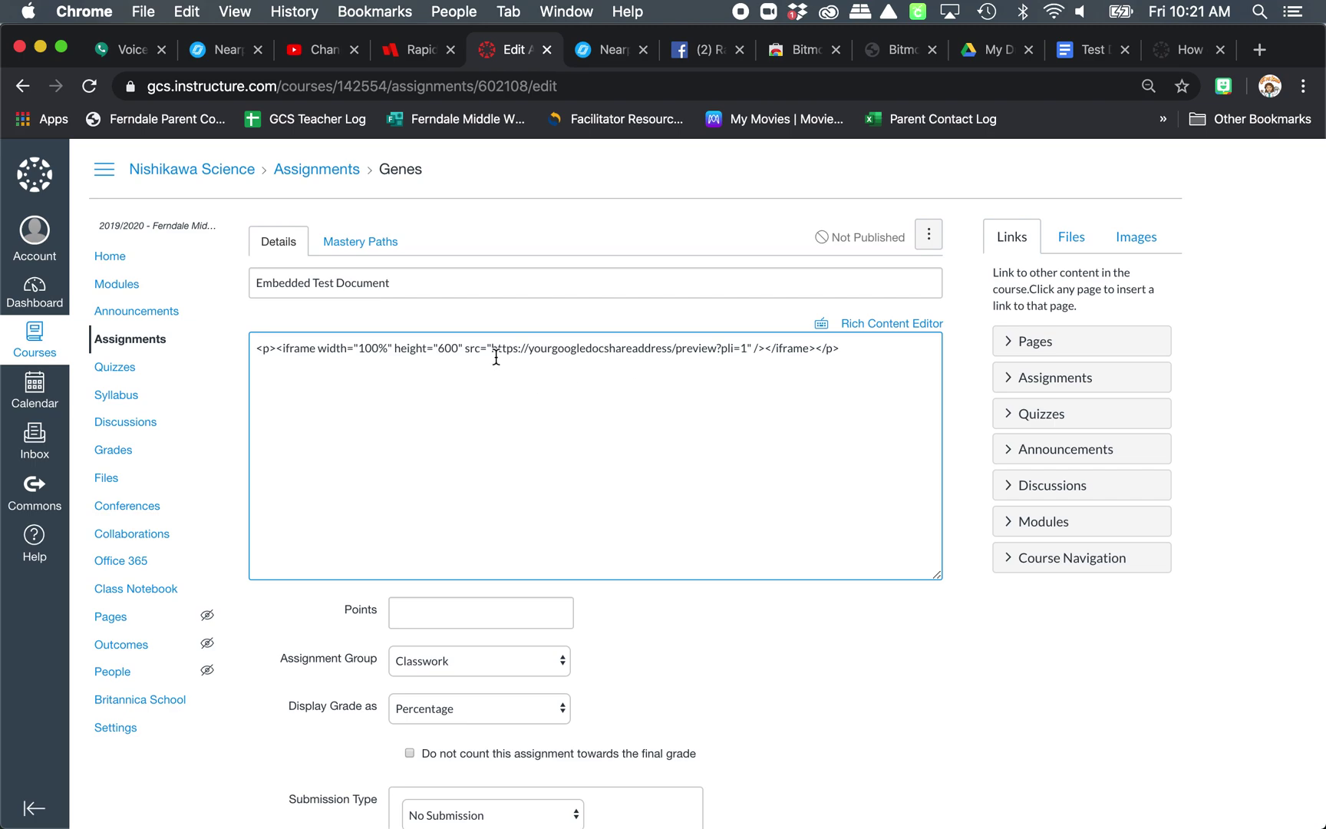
Select the placeholder Google Doc address in the iframe's src attribute.
drag(492, 349, 750, 356)
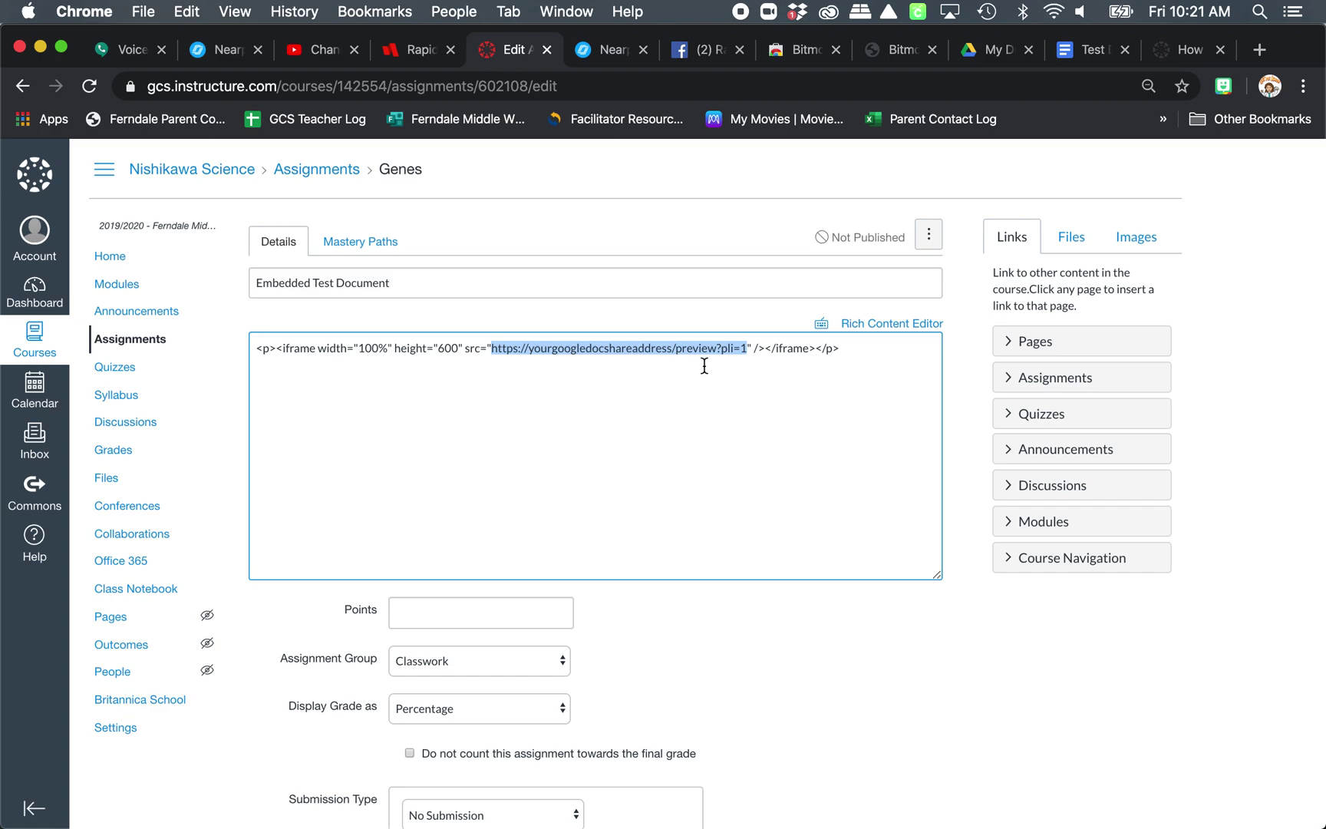
click(747, 350)
drag(748, 351, 491, 351)
click(1087, 51)
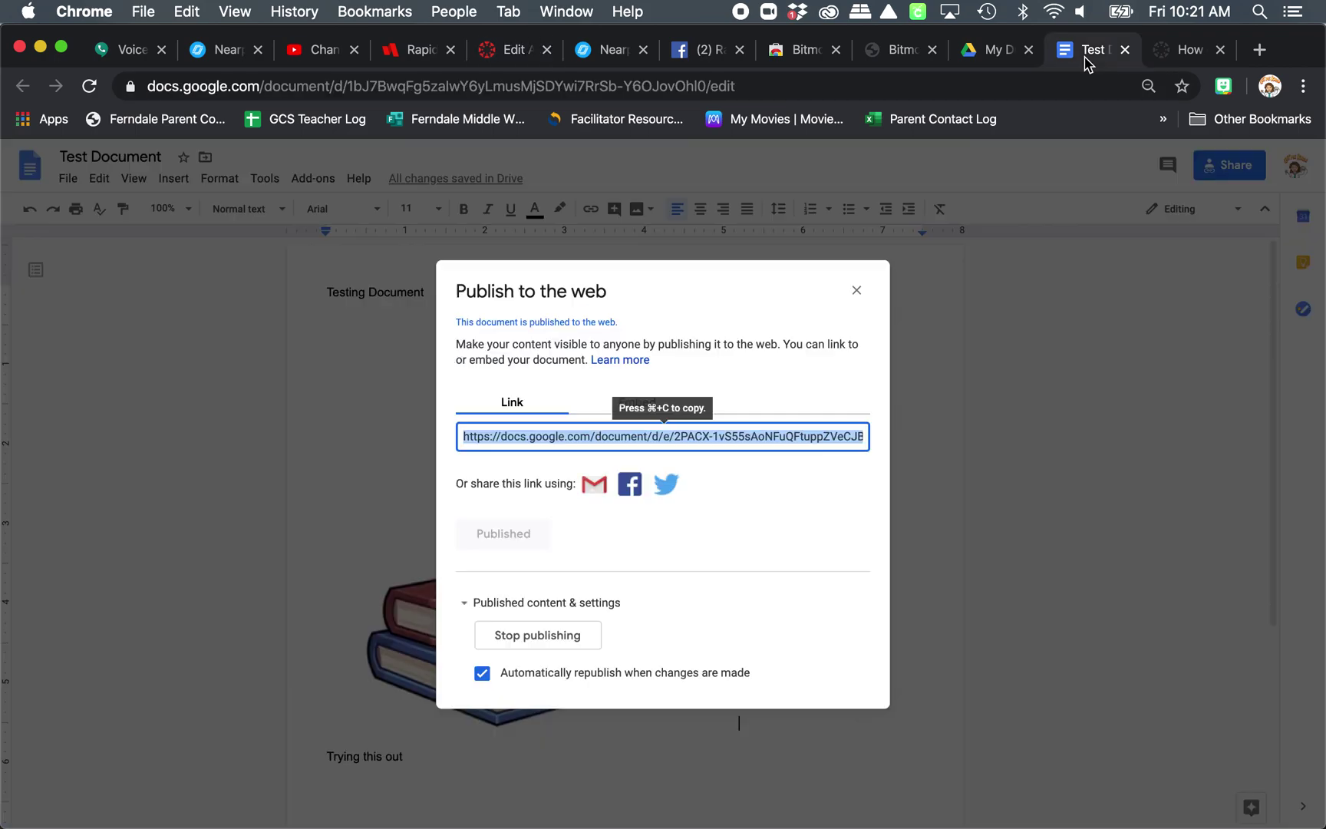
Copy the Test Document's published web link from Google Docs' Publish to the web settings.
click(857, 290)
scroll(699, 592, down, 3)
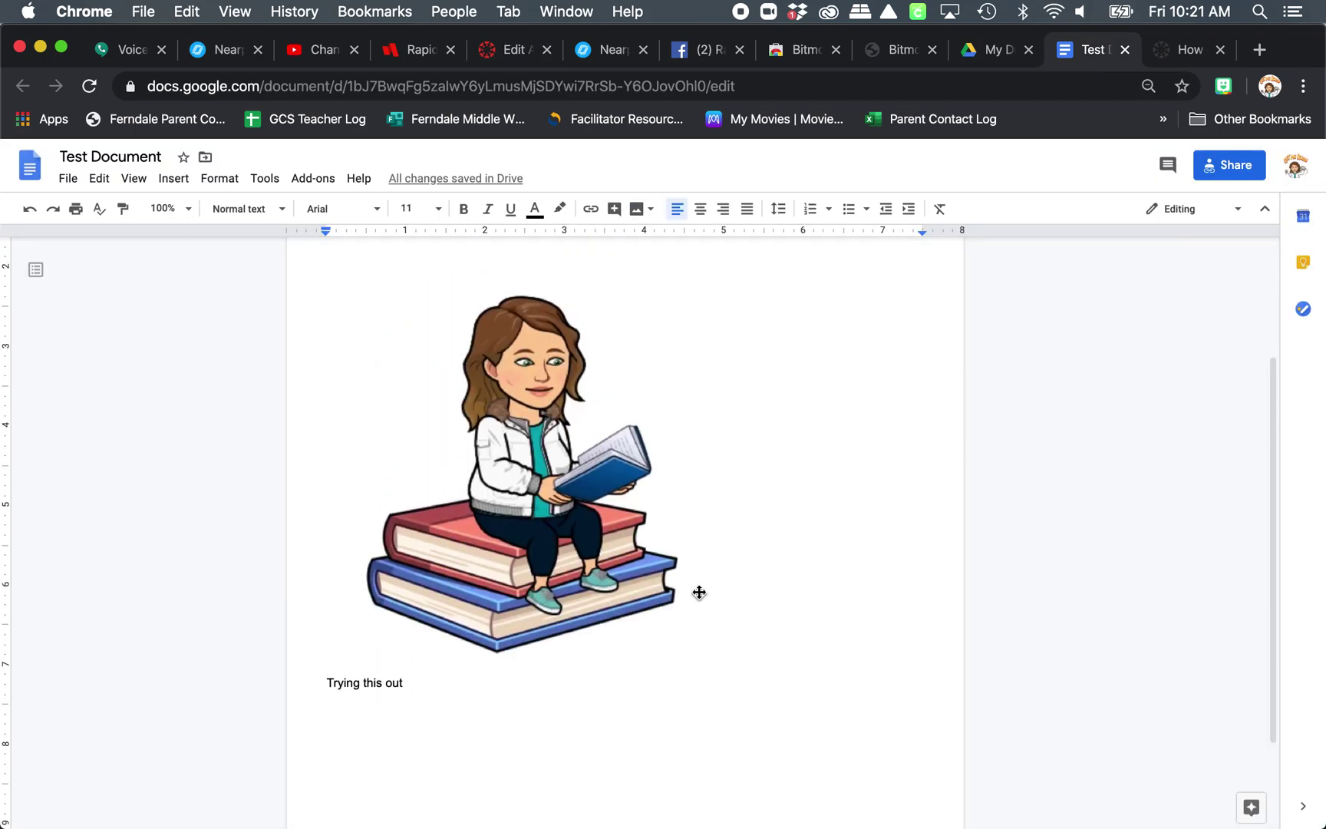
scroll(698, 592, down, 3)
scroll(699, 589, up, 5)
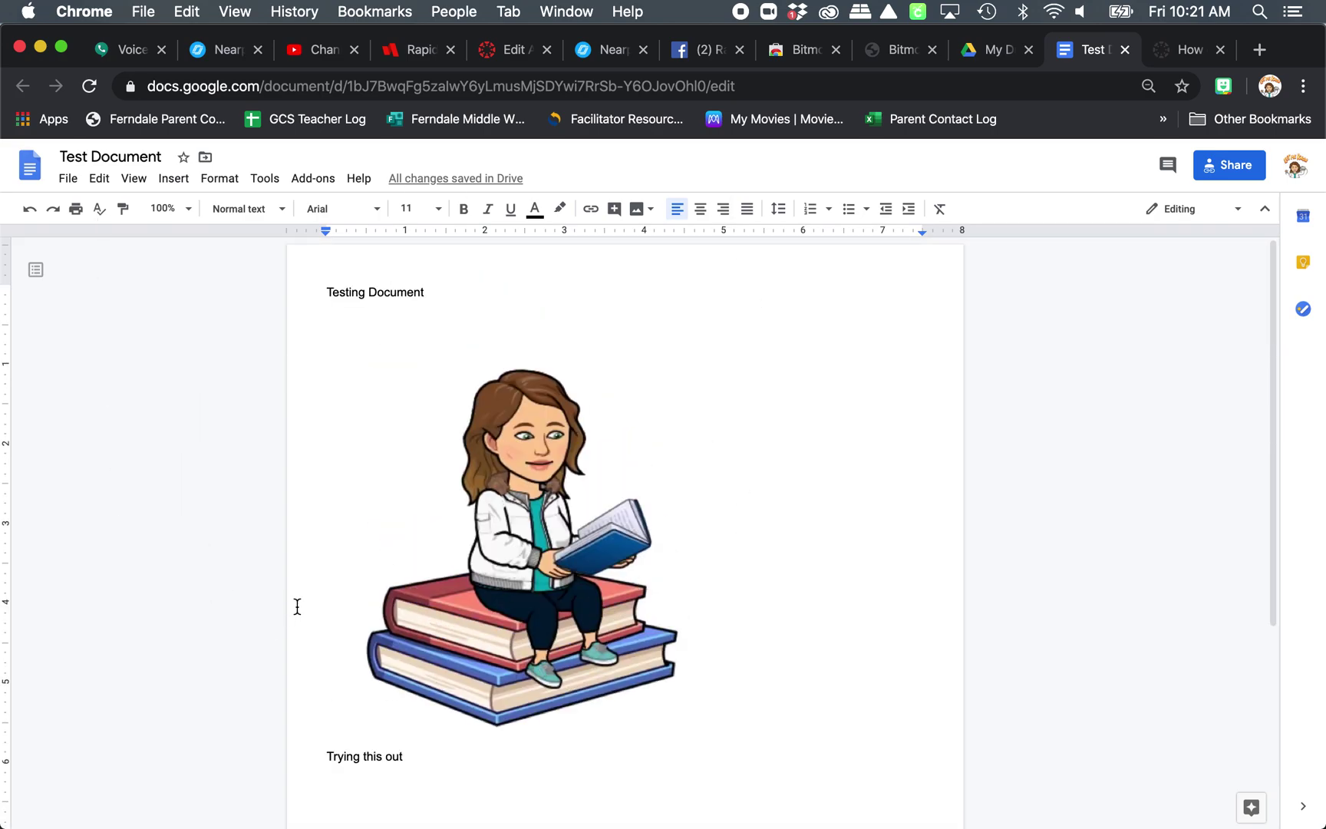
click(69, 182)
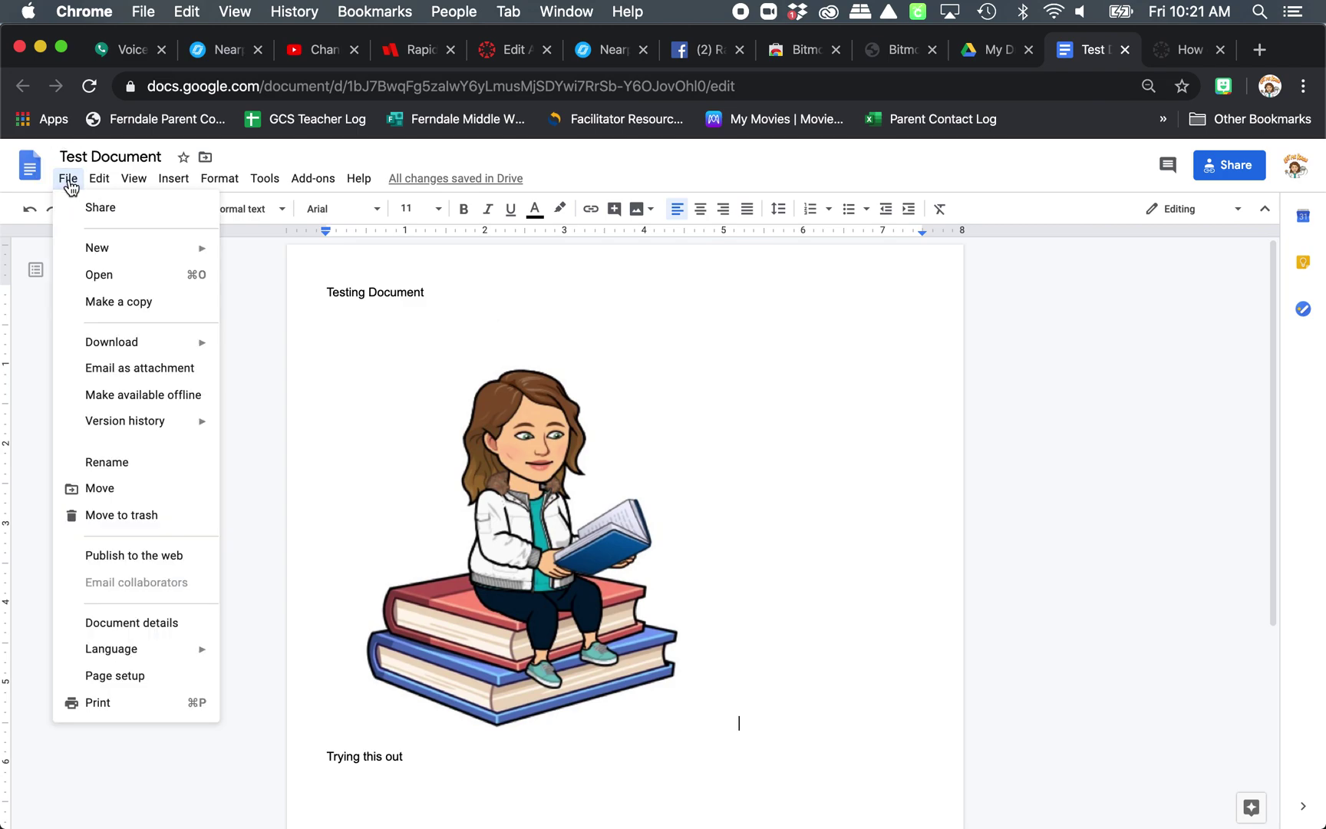
click(148, 564)
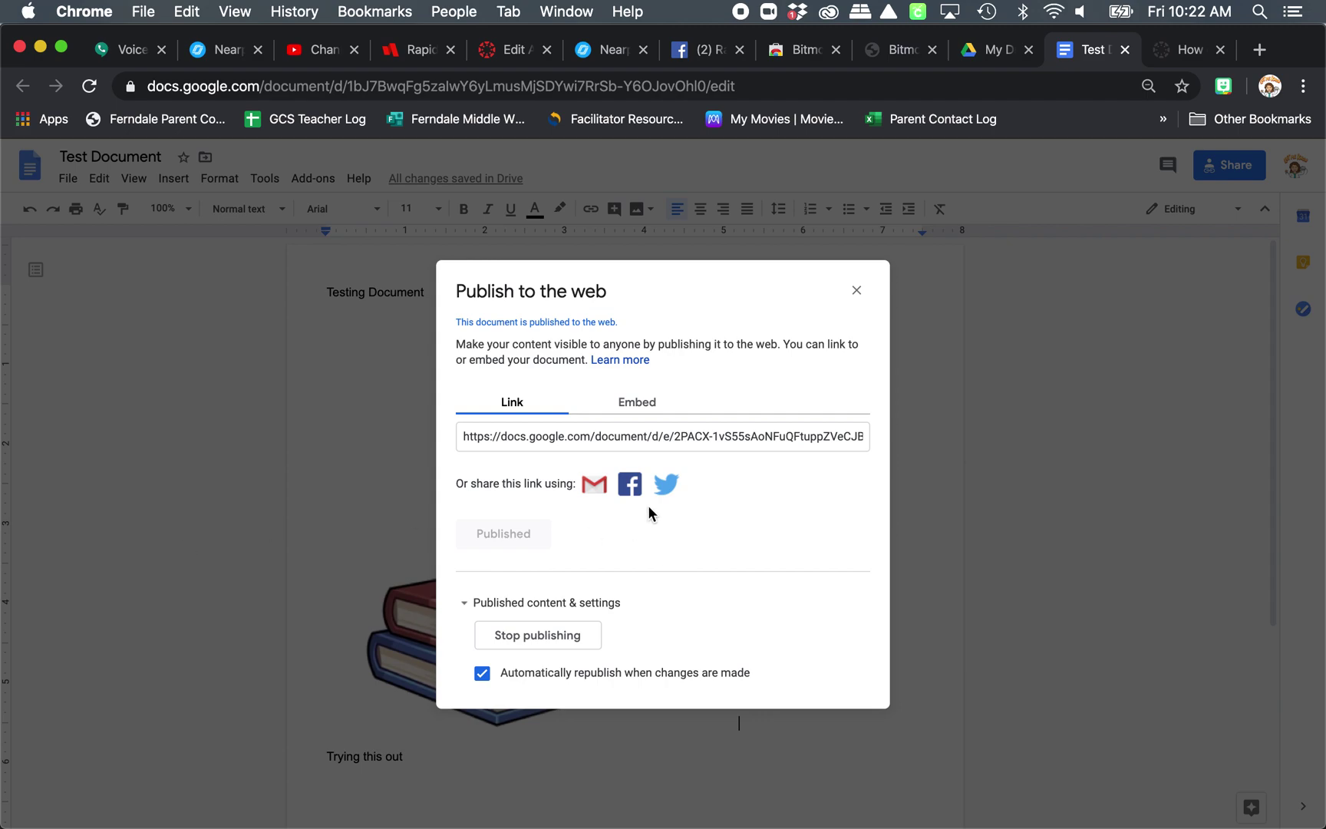
click(637, 405)
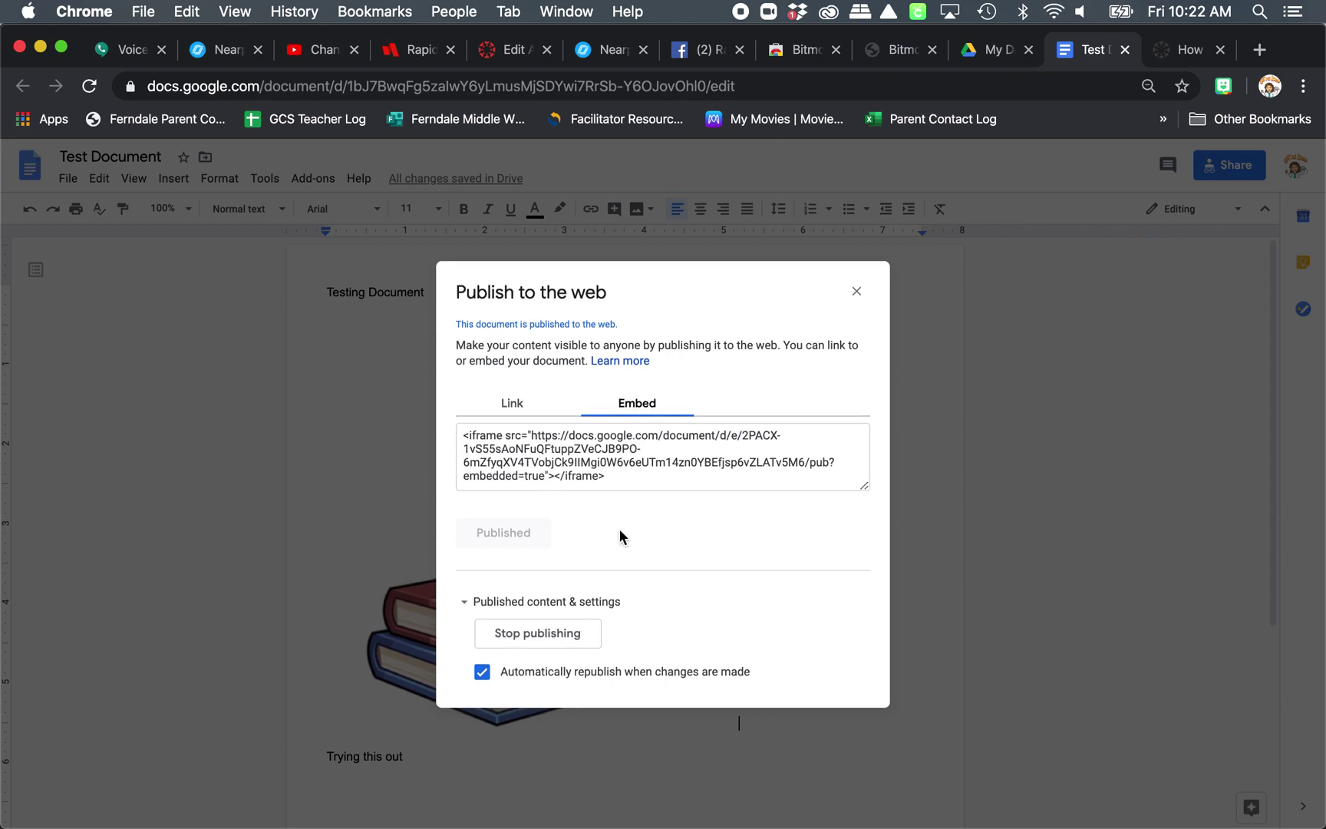
click(512, 411)
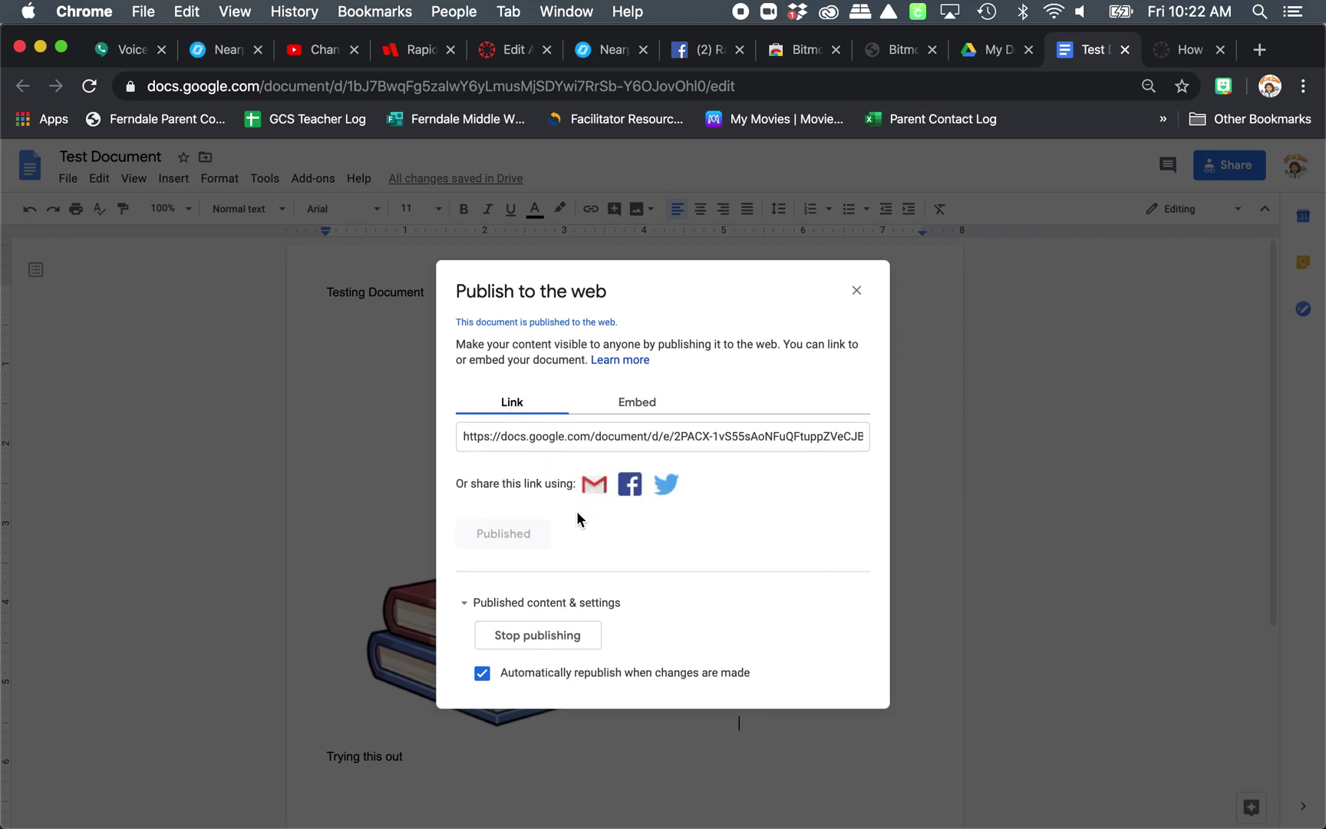
click(535, 438)
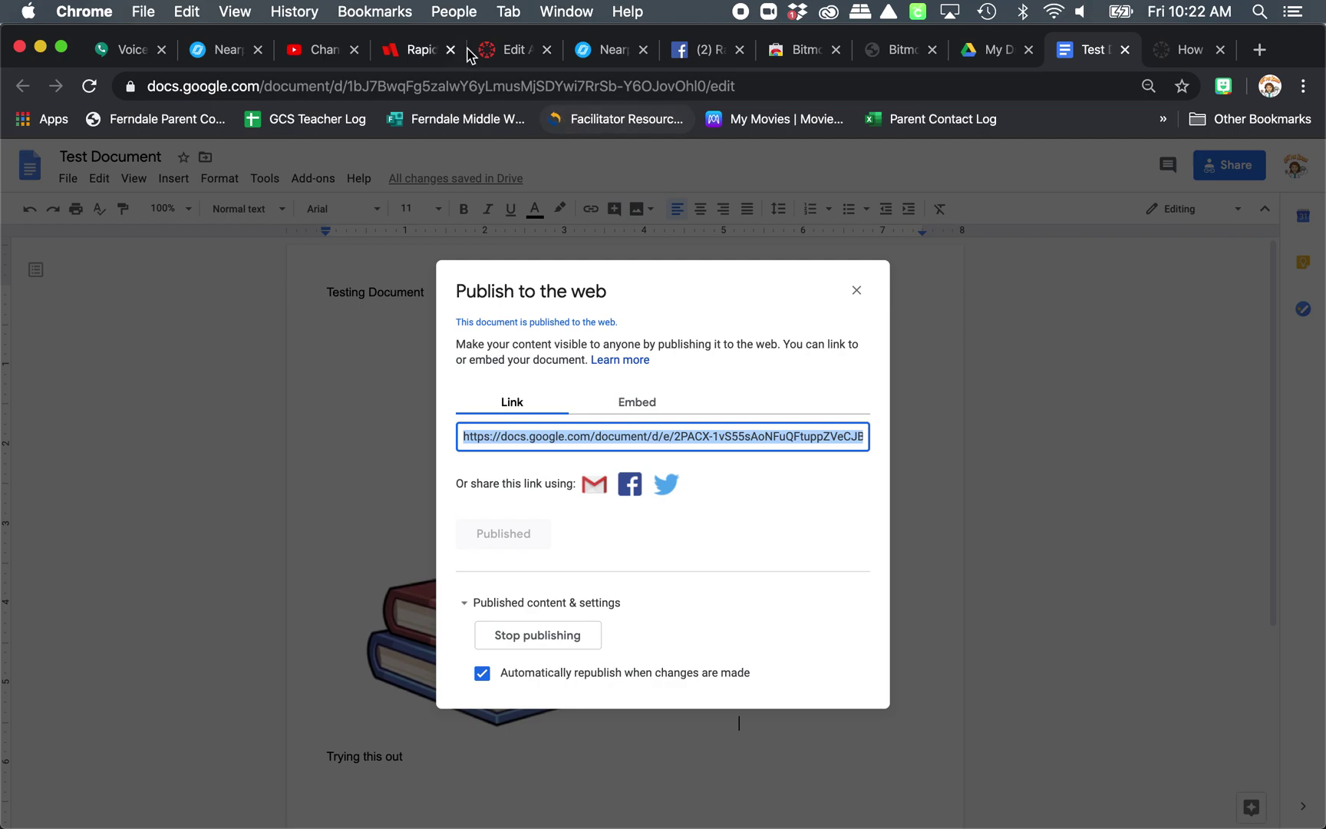
click(502, 50)
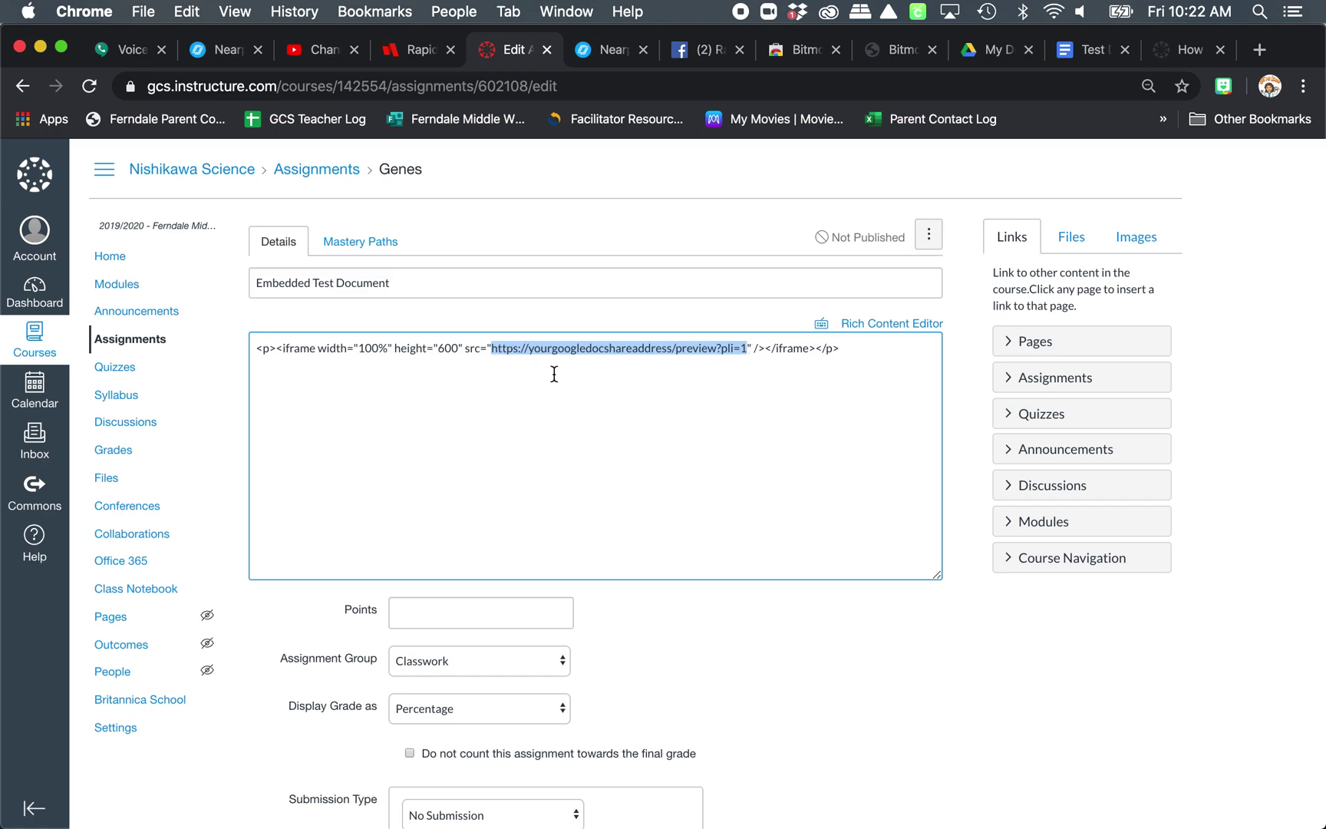
Replace the placeholder src with the published link and preview the embedded Test Document.
text(https://docs.google.com/document/d/e/2PACX-1vS55sAoNFuQFtuppZVeCJB9PO-6mZfyqXV4TVobjCk9IIMgi0W6v6eUTm14zn0YBEfjsp6vZLATv5M6/pub)
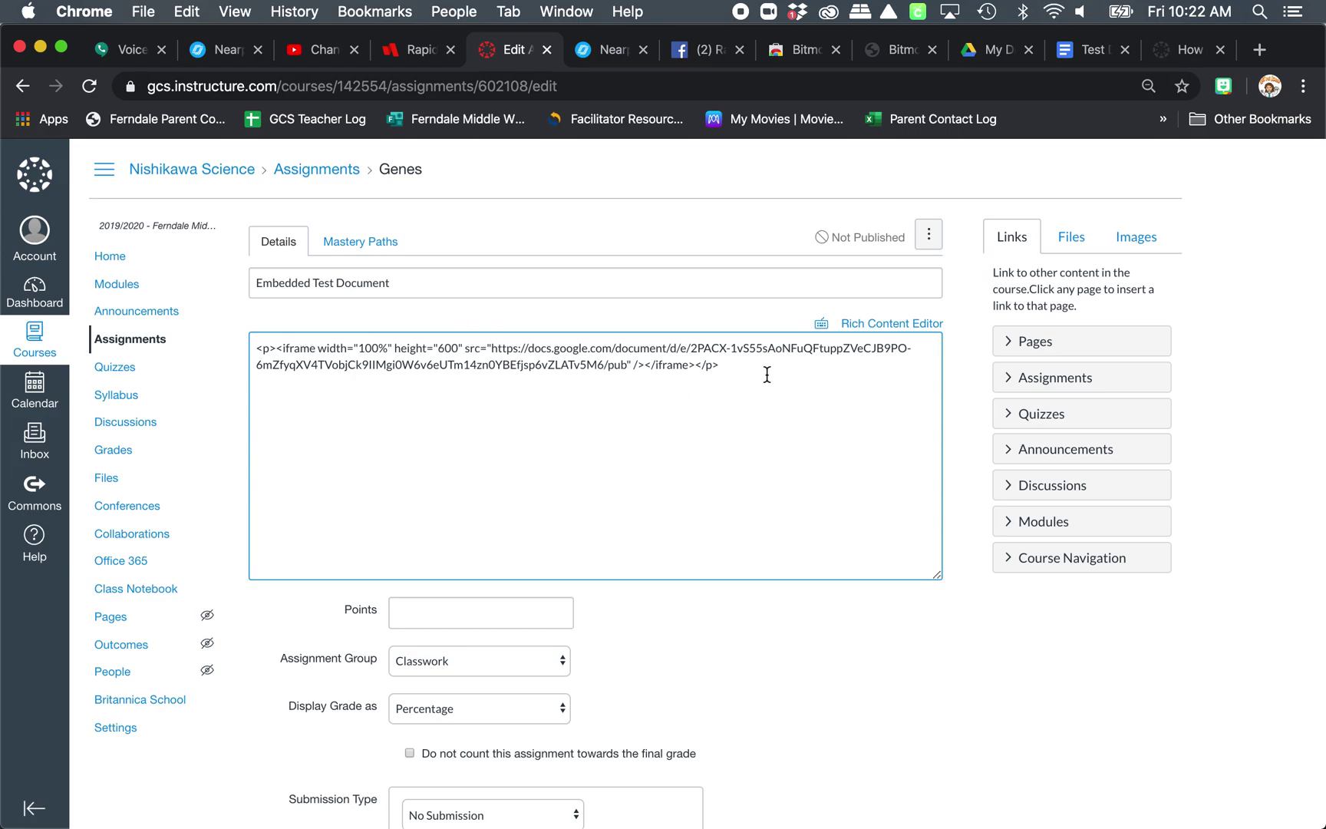
scroll(763, 370, down, 3)
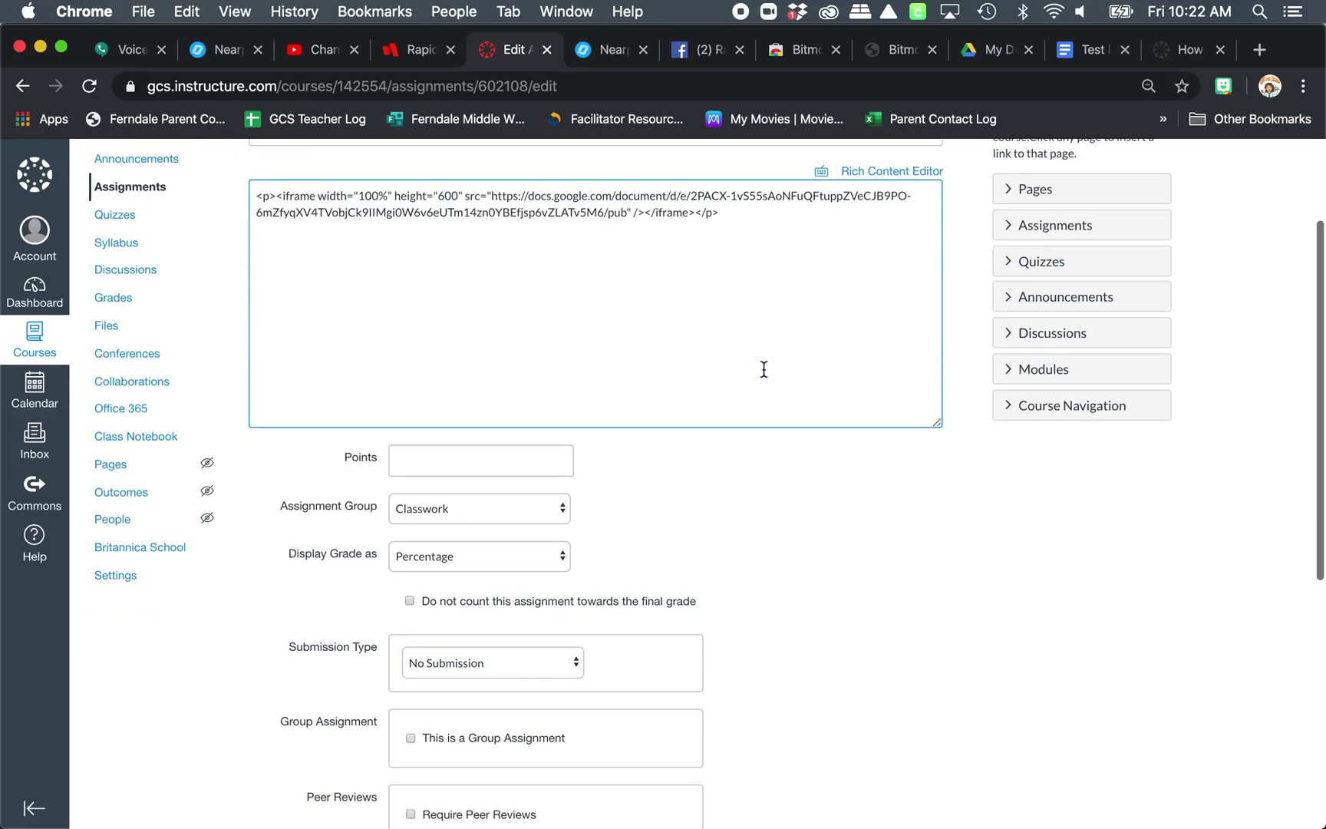
scroll(764, 370, up, 3)
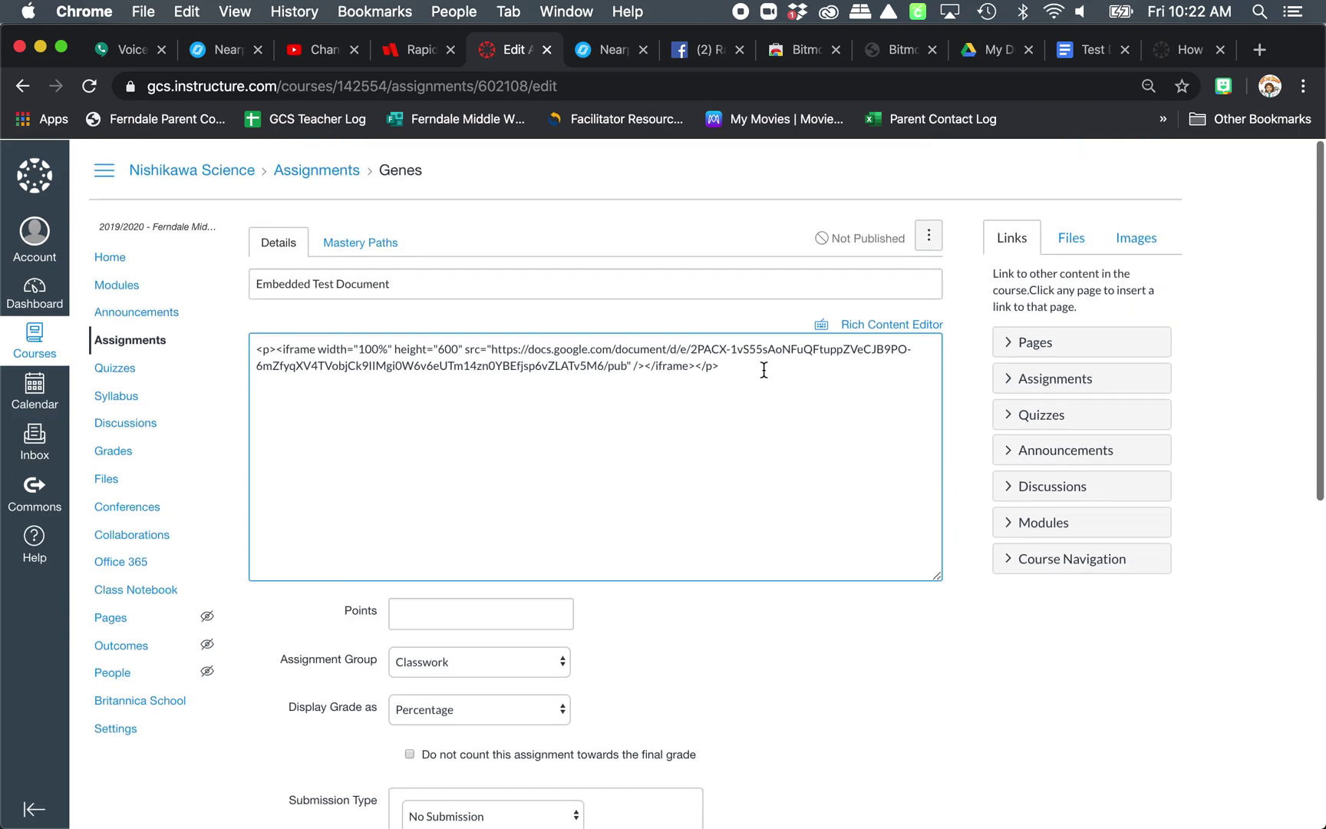
click(890, 323)
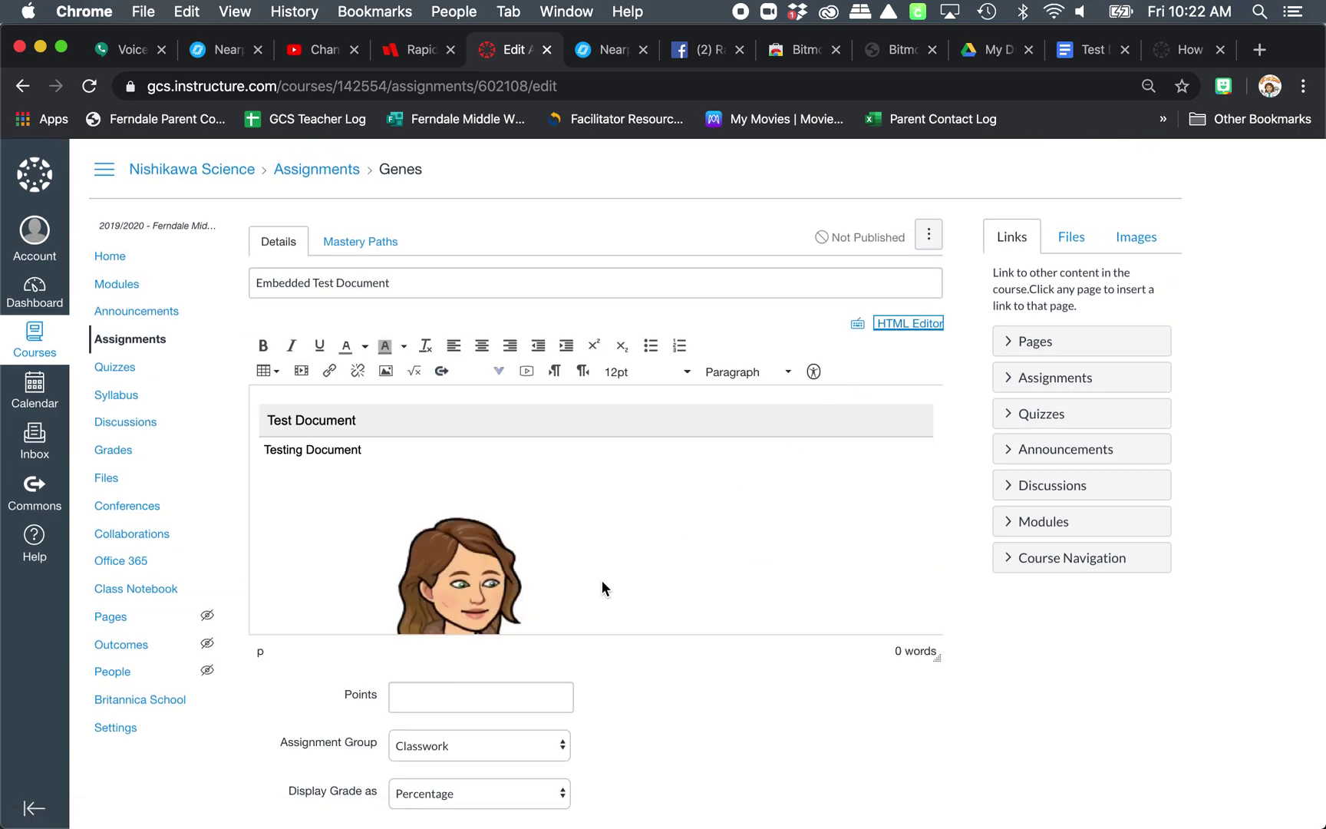
scroll(602, 581, down, 10)
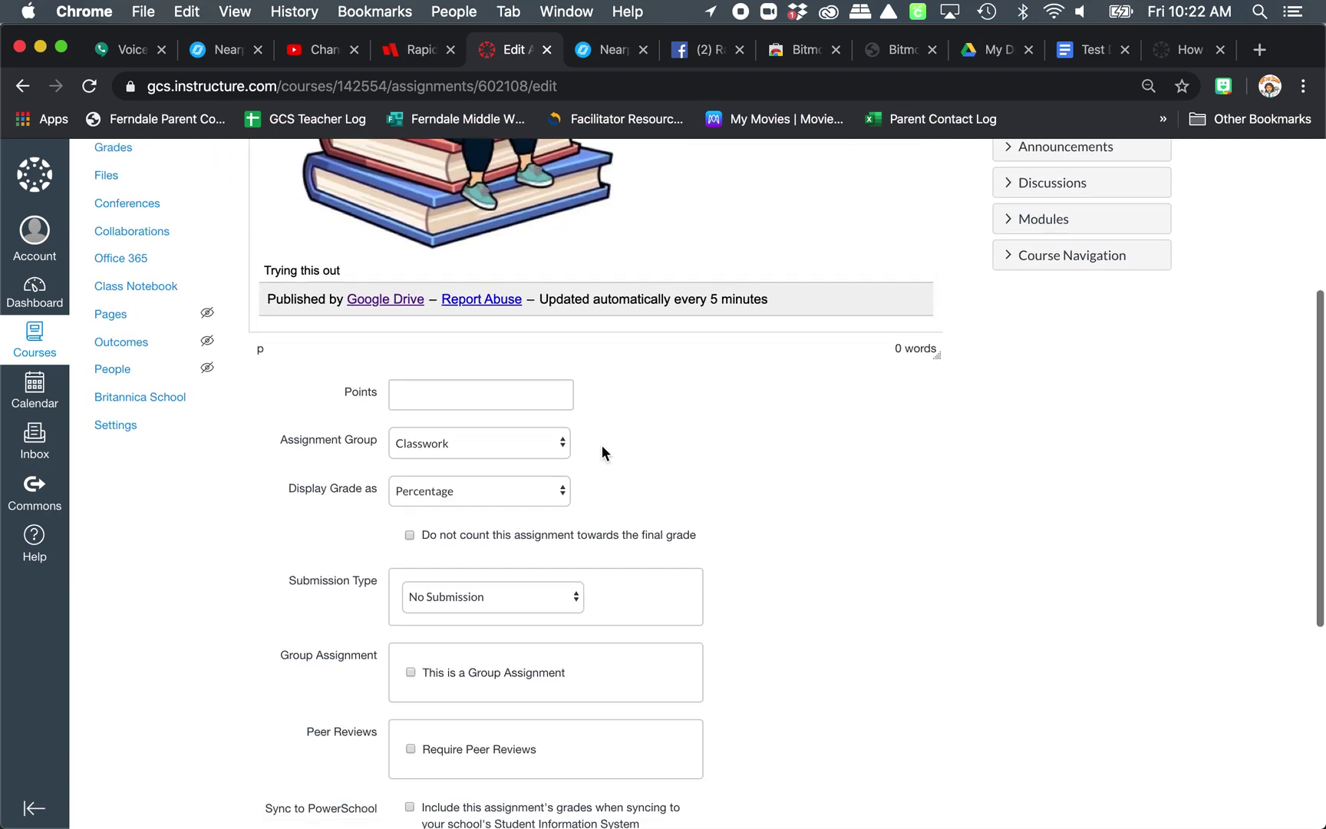
scroll(602, 449, up, 15)
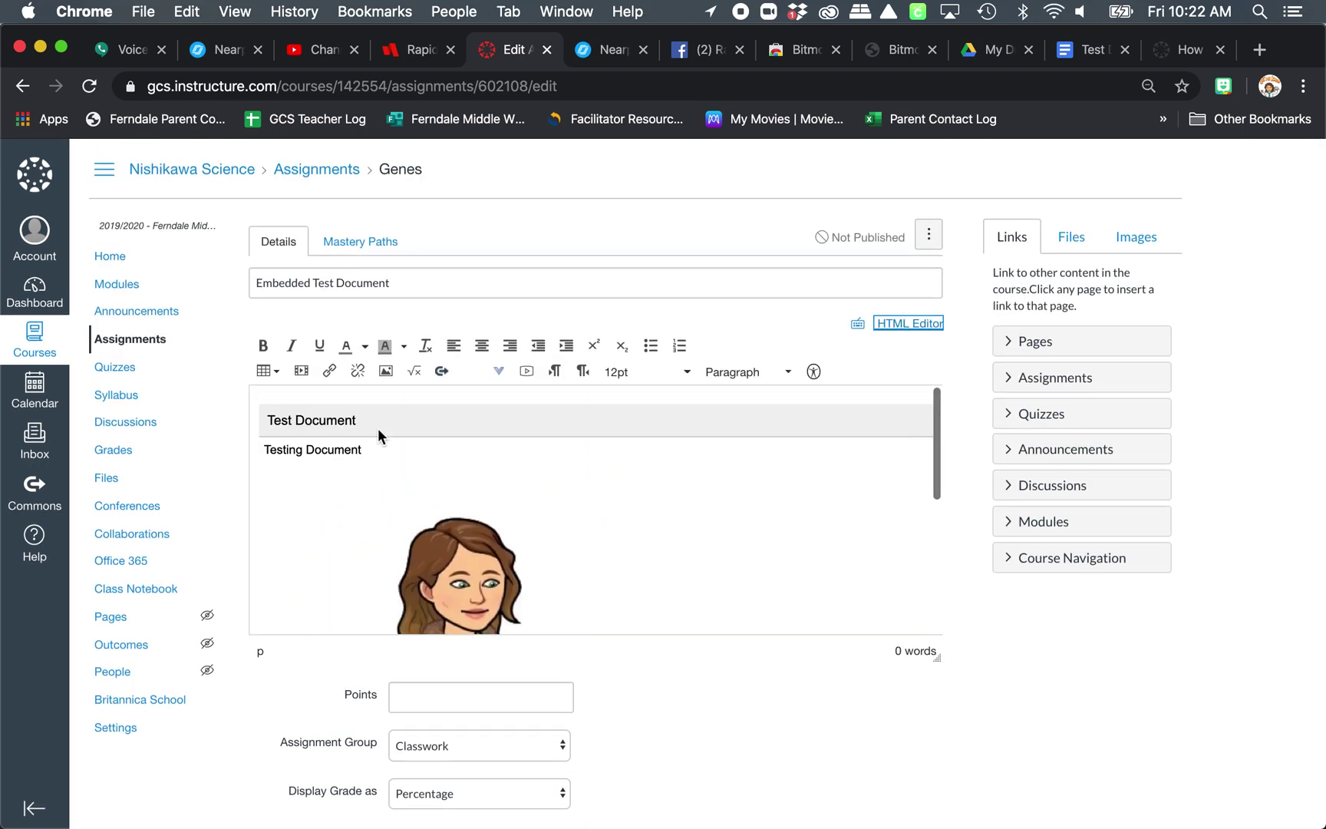
Place the cursor in the description above the embedded document.
click(290, 394)
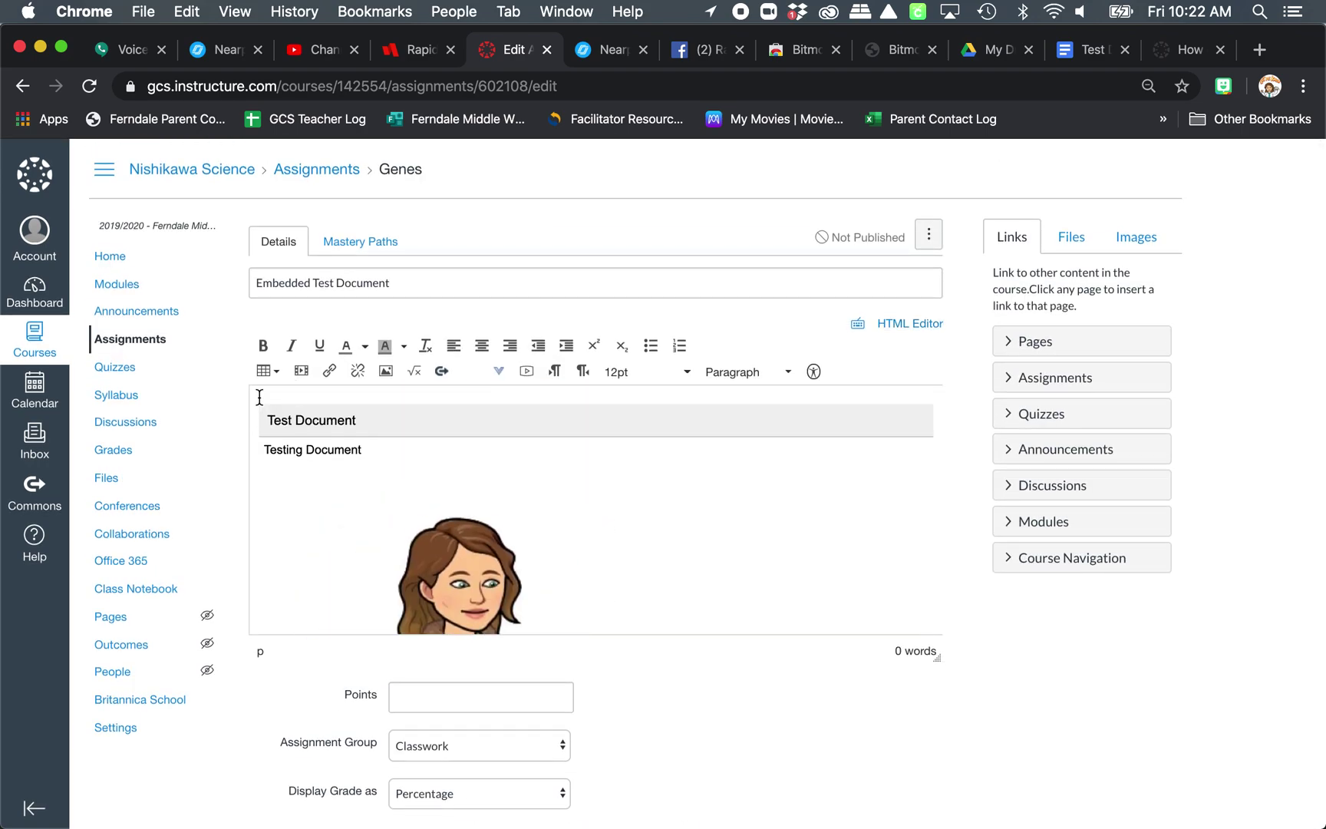
scroll(258, 617, down, 15)
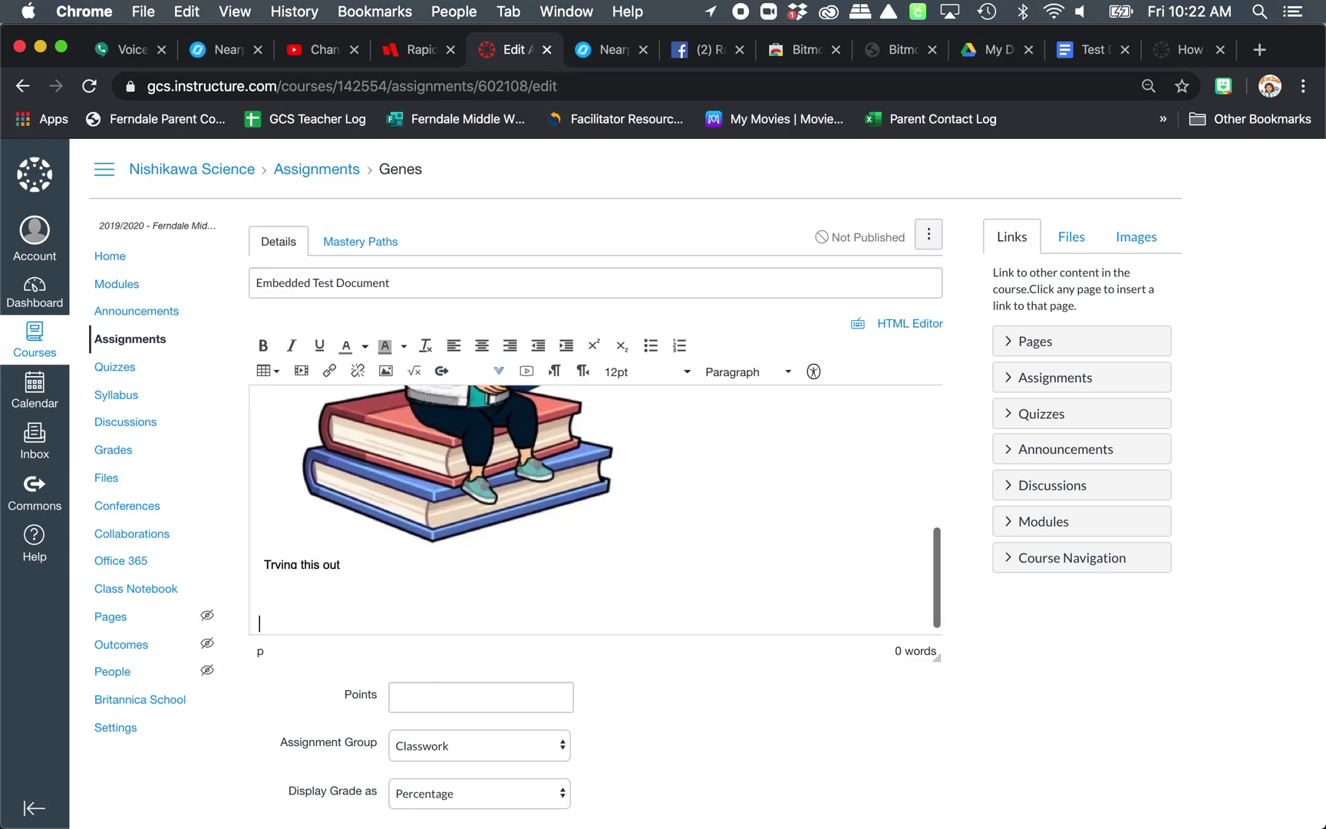
key(Up)
key(Up)
Add the line 'Directions for the document...' at the top of the description.
key(super+Up)
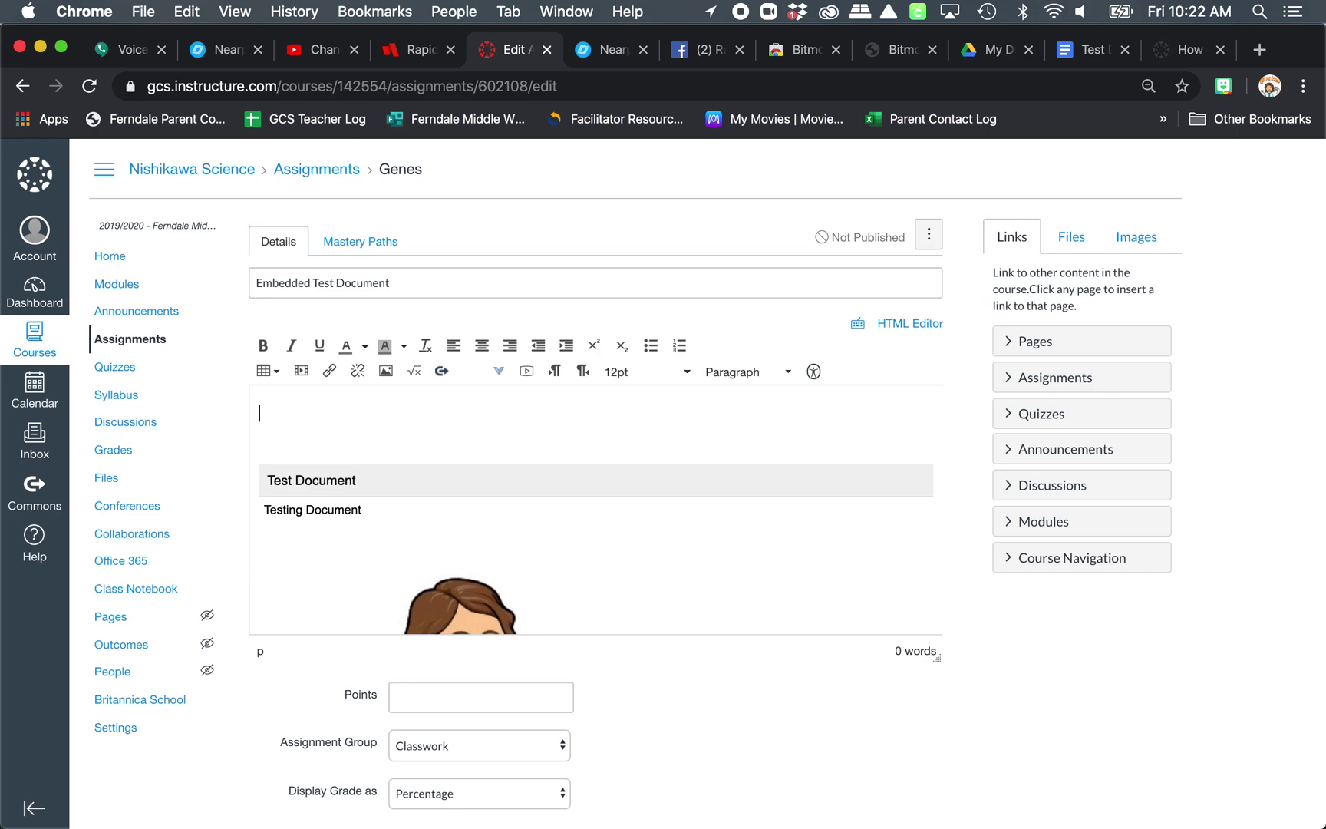
text(Directions for the docu)
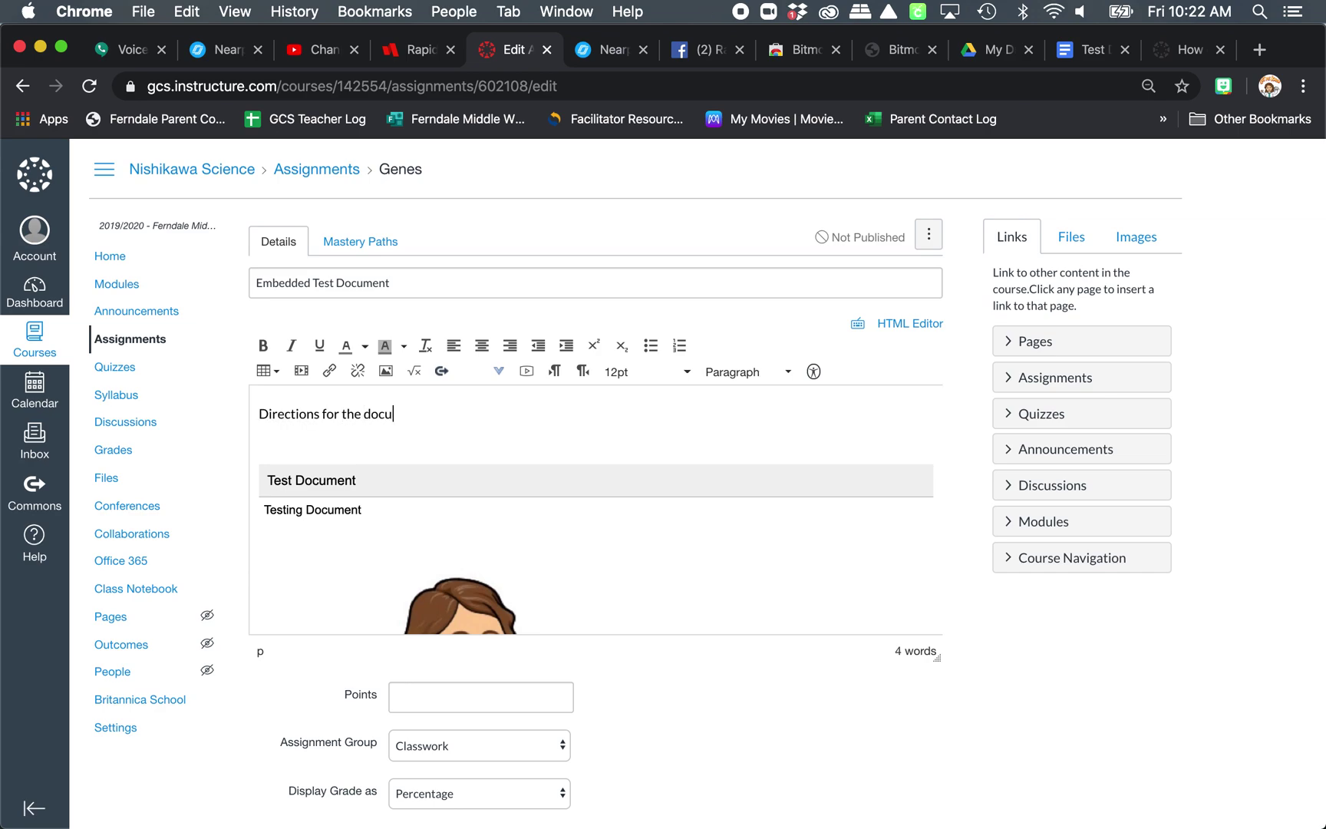
text(ment...)
key(Return)
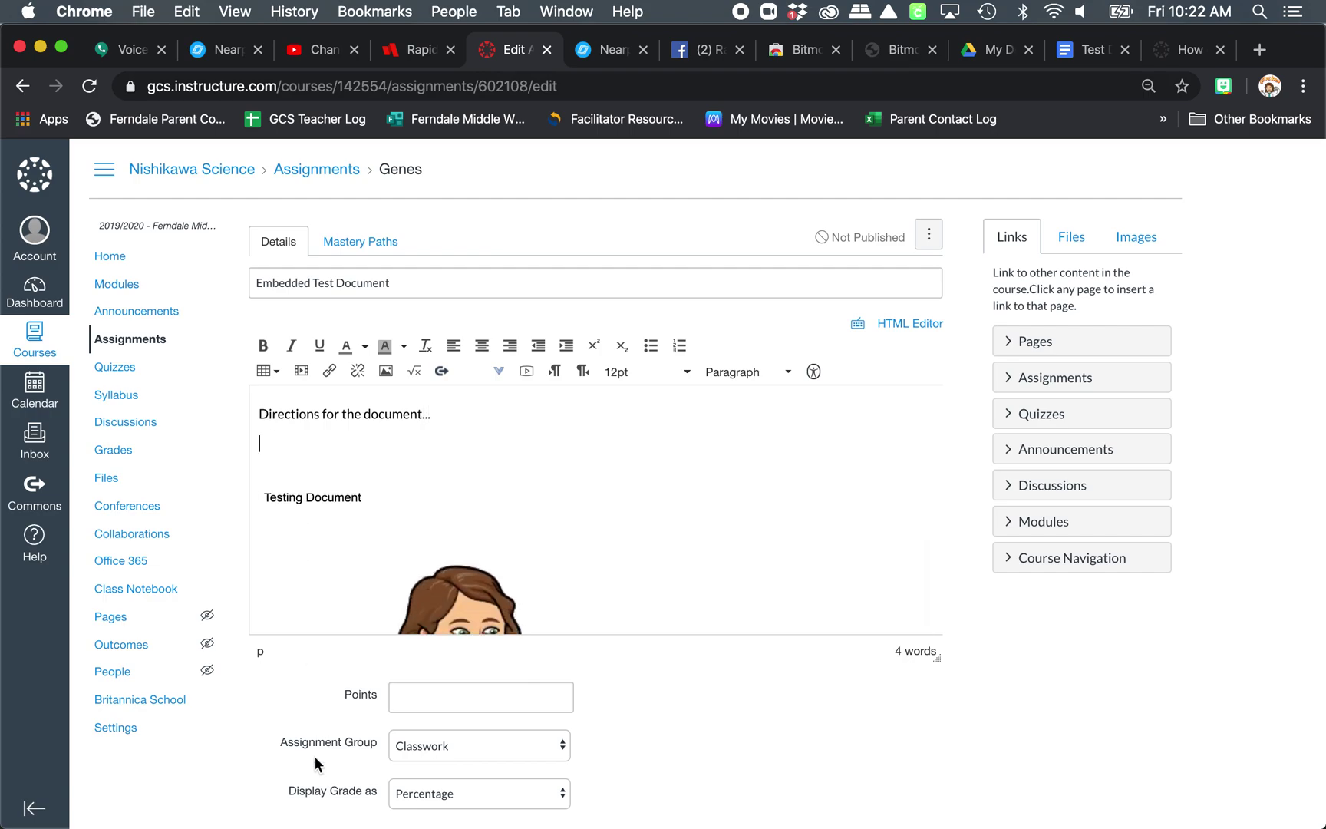
scroll(315, 757, down, 3)
scroll(314, 757, down, 2)
scroll(314, 757, up, 5)
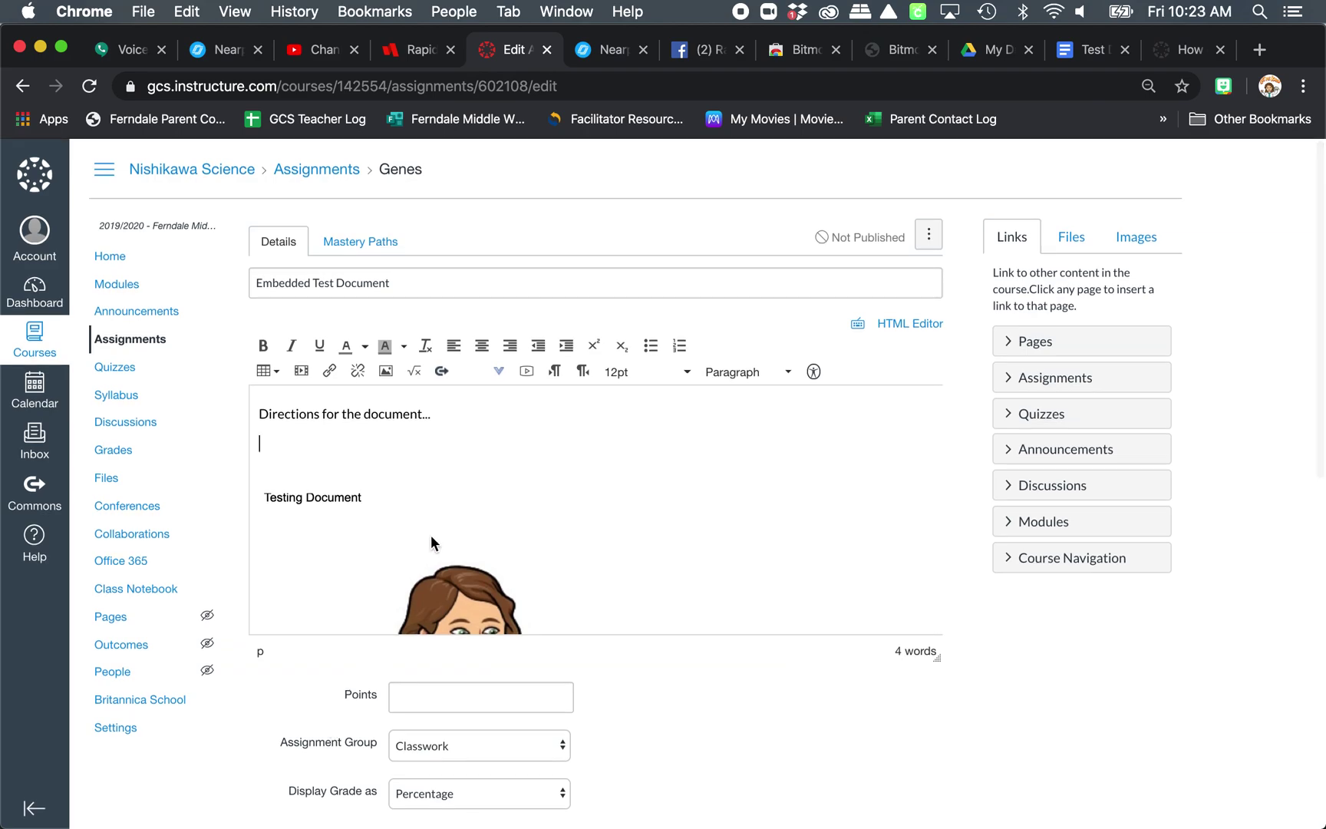
scroll(432, 535, down, 3)
scroll(432, 535, down, 3)
scroll(814, 667, down, 8)
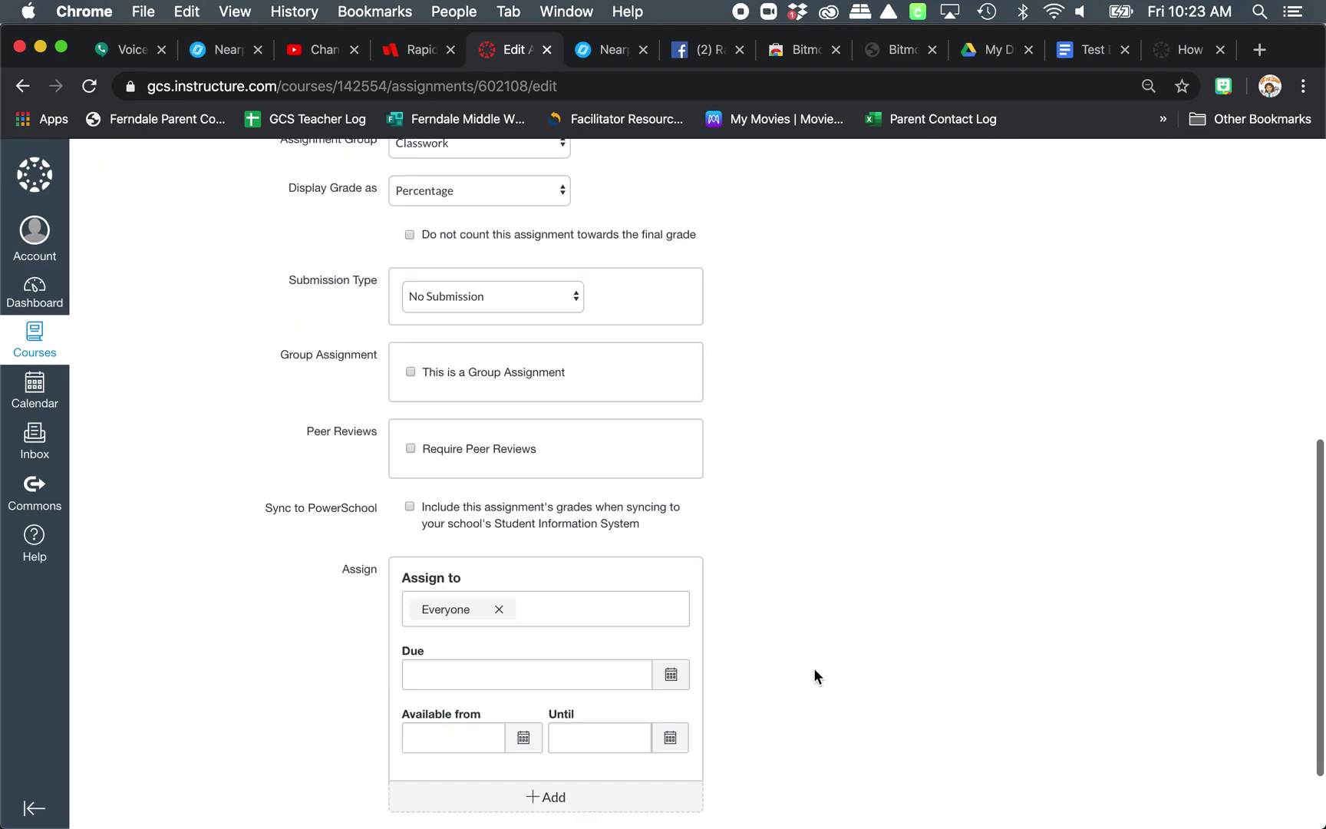
Give the assignment a suggested points value of 5 and save it.
click(824, 758)
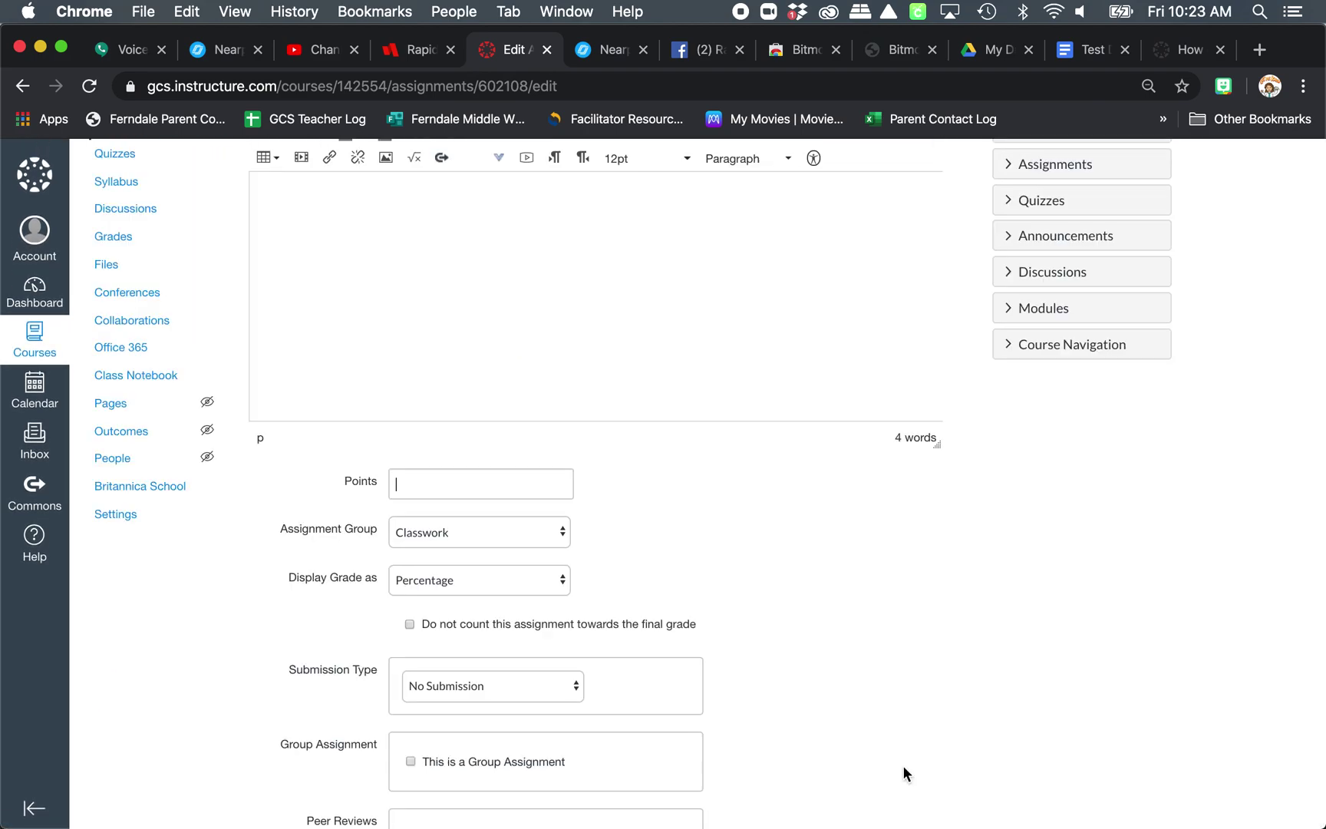
click(410, 500)
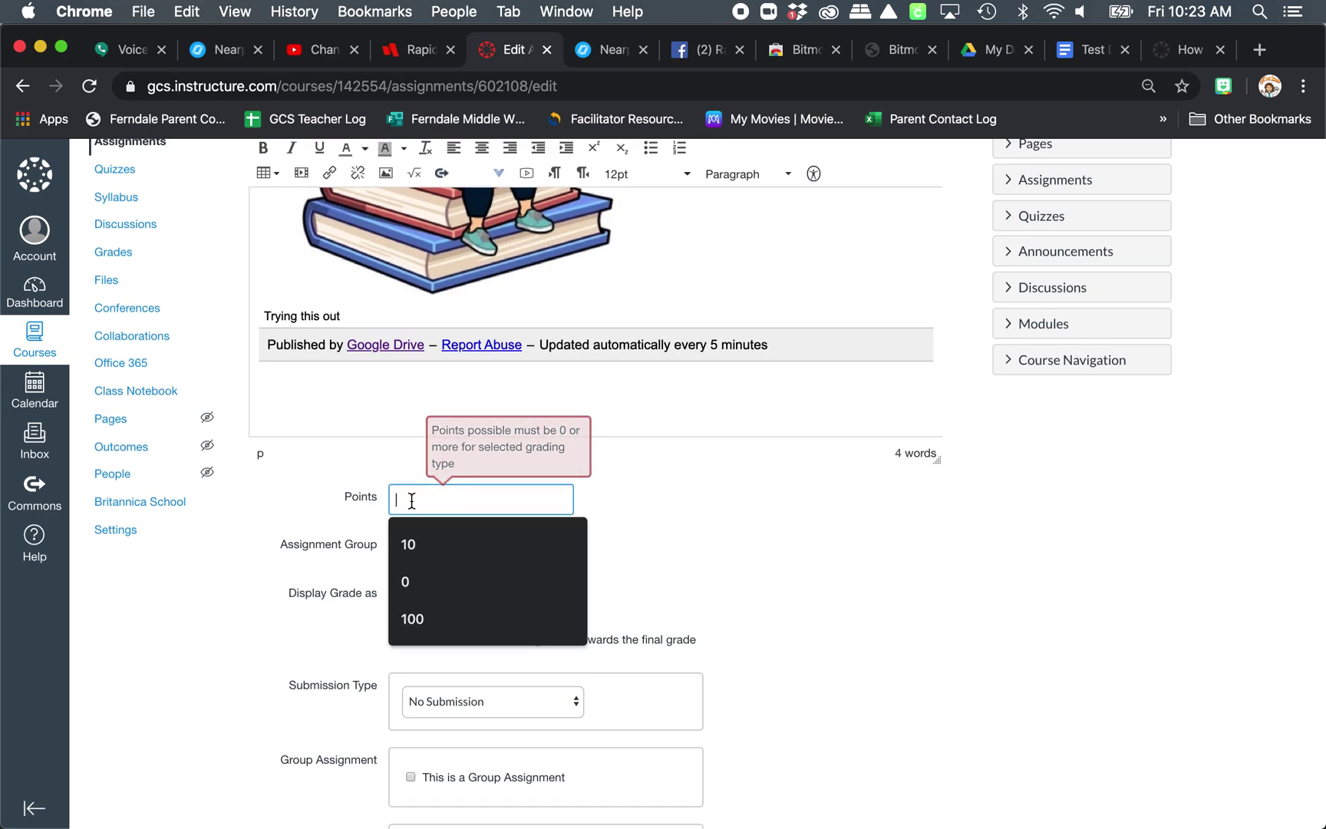
click(406, 581)
scroll(798, 636, down, 10)
click(909, 760)
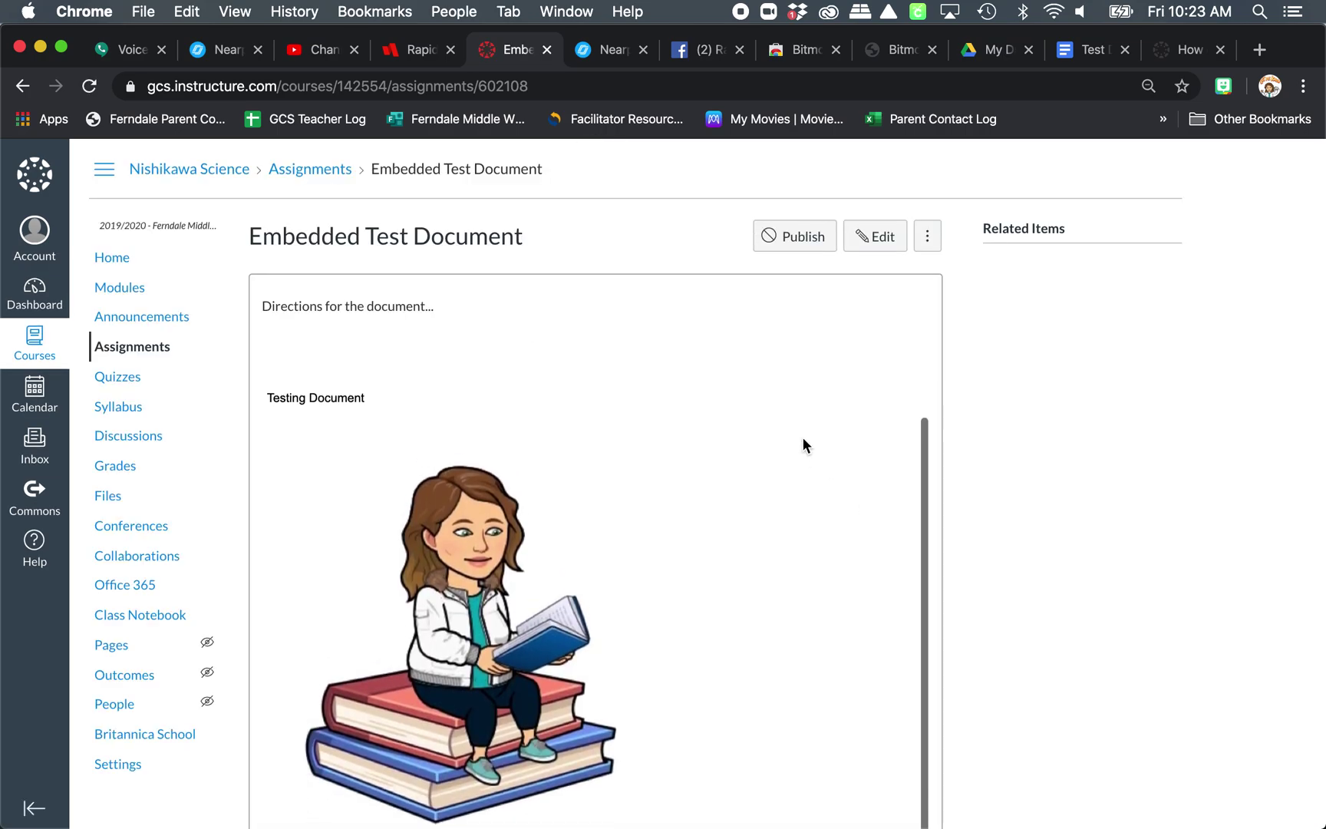
Scroll the saved assignment page to review the directions, embedded Test Document and 5 points.
scroll(1053, 543, down, 5)
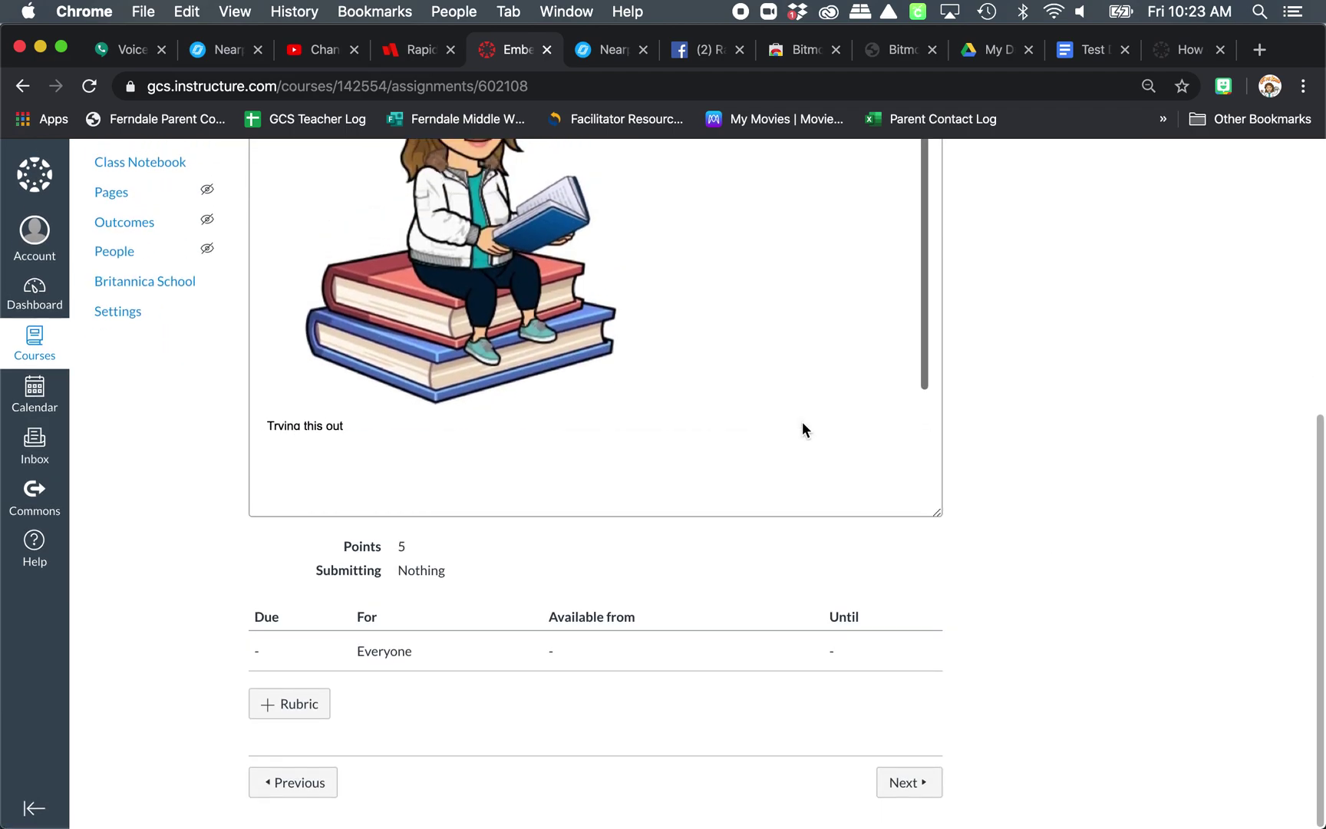
scroll(802, 428, up, 3)
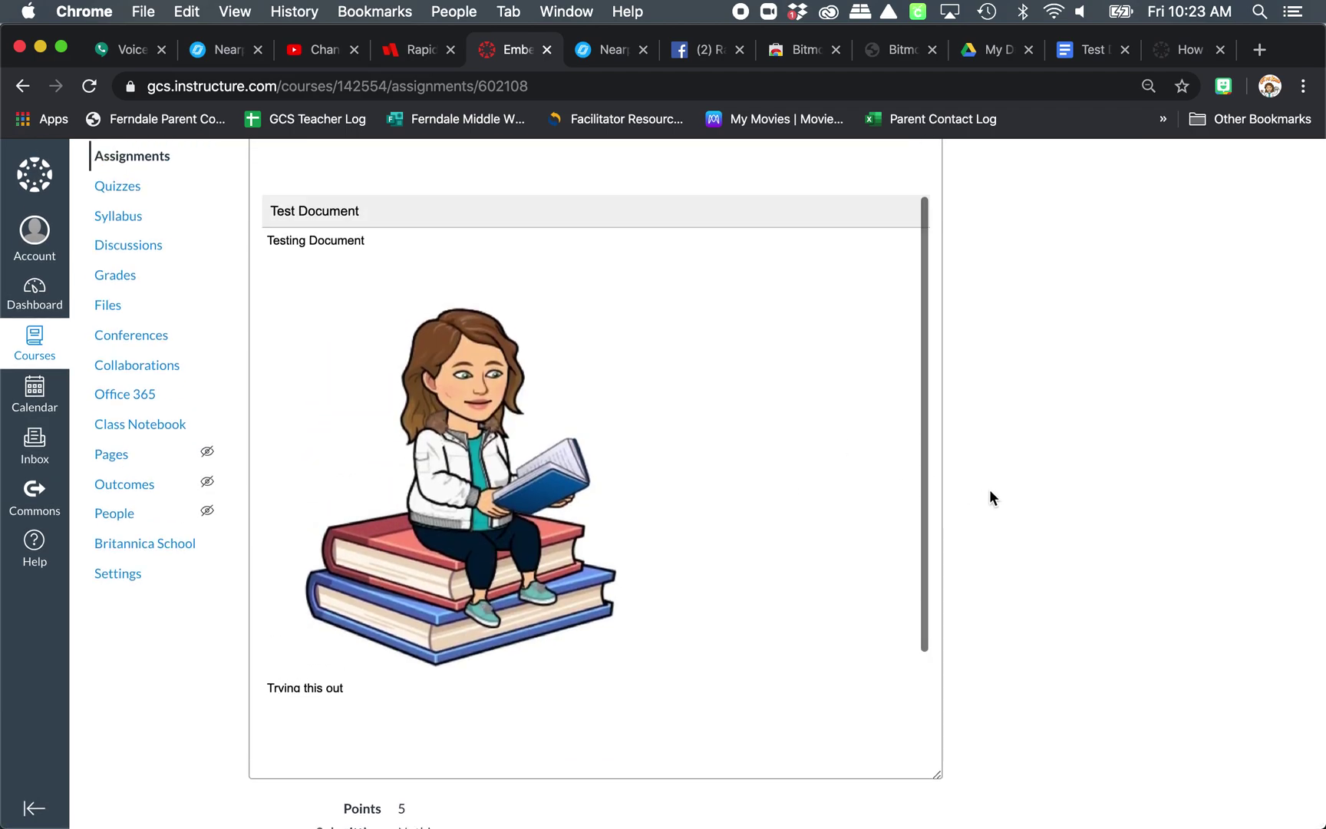
scroll(989, 497, up, 3)
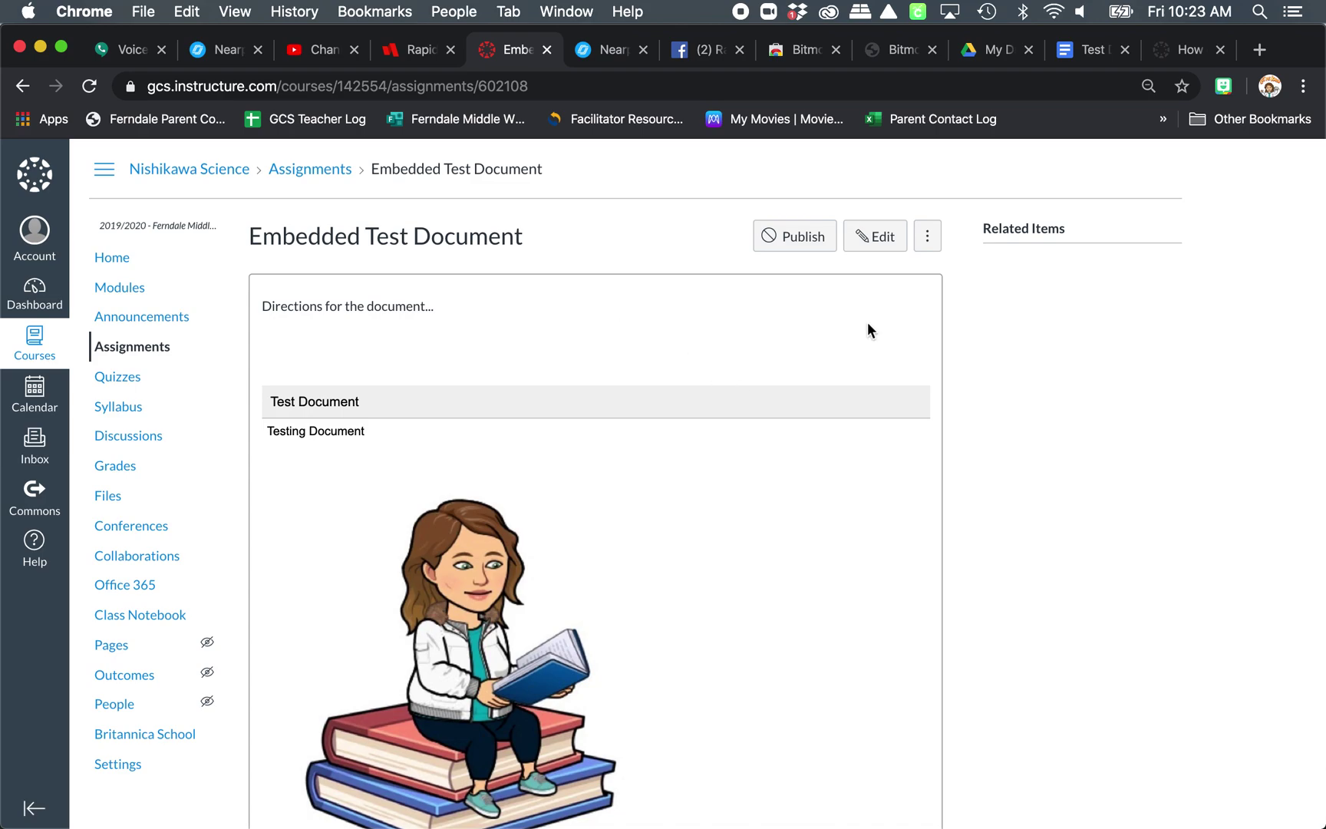
scroll(864, 318, down, 10)
scroll(864, 330, up, 10)
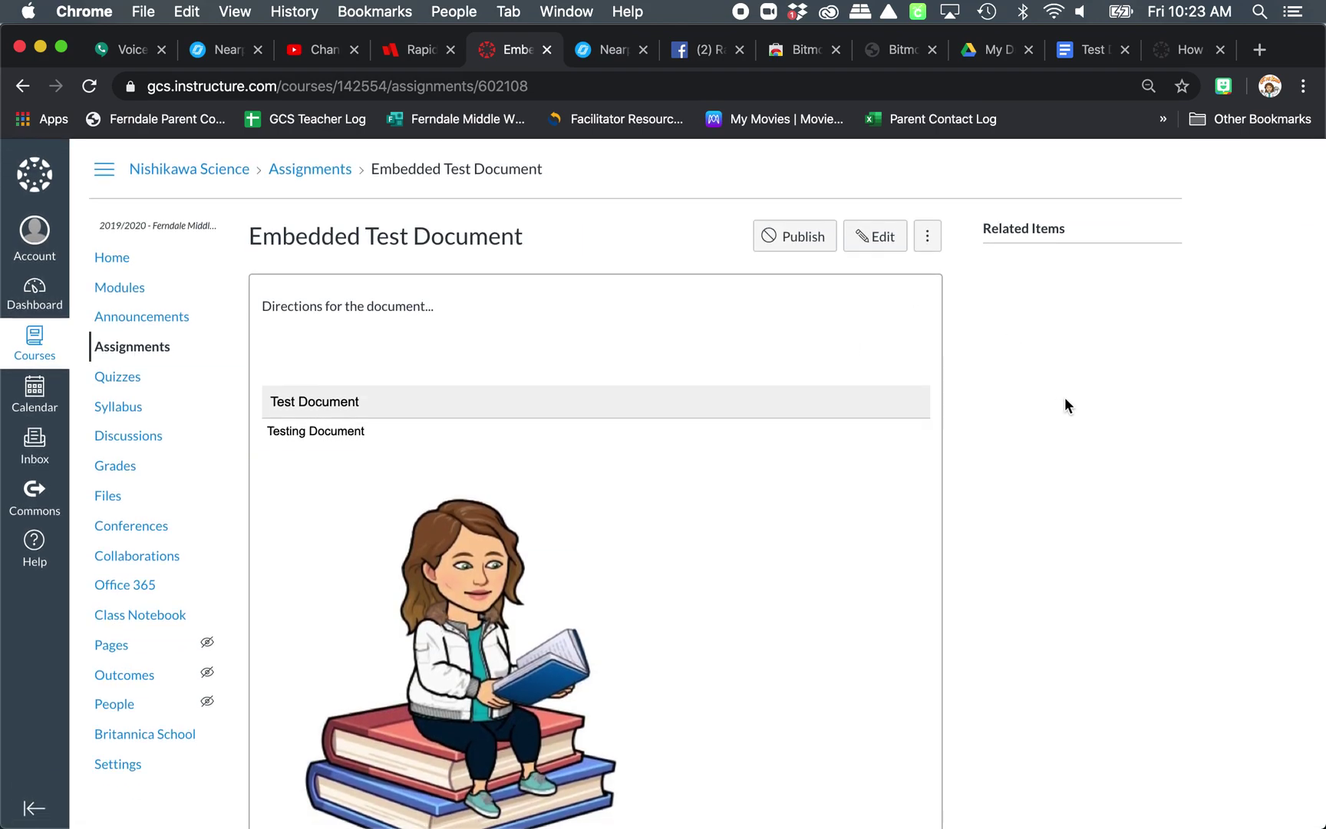